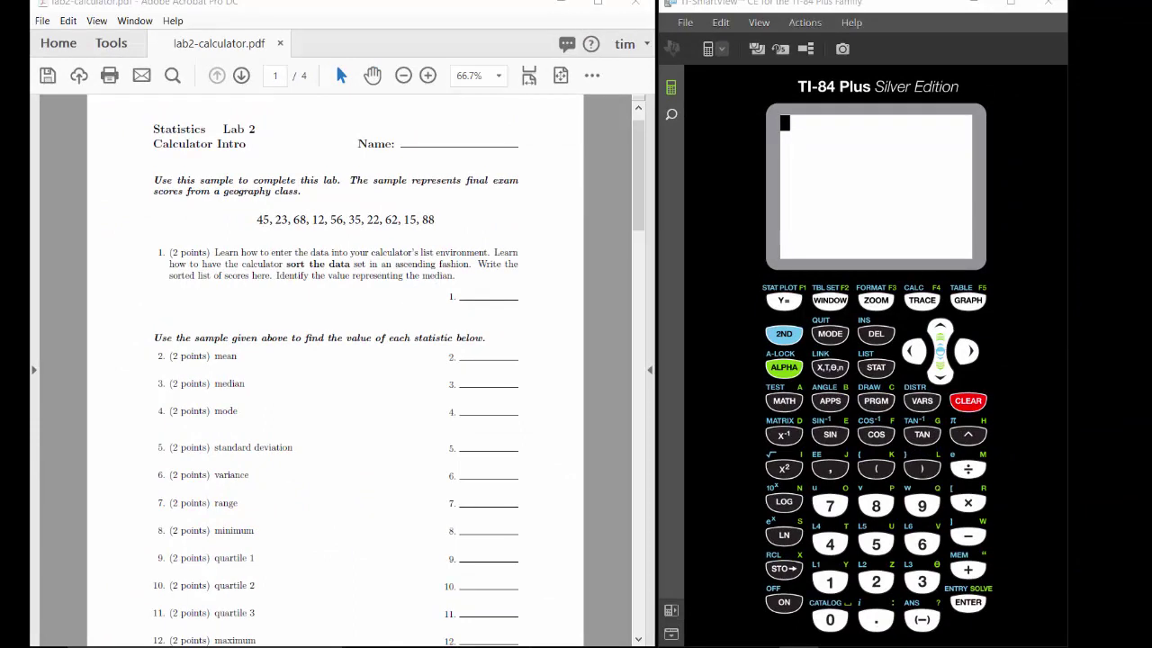
Step: Open the L1 list editor and enter the first scores 45 and 23
click(875, 369)
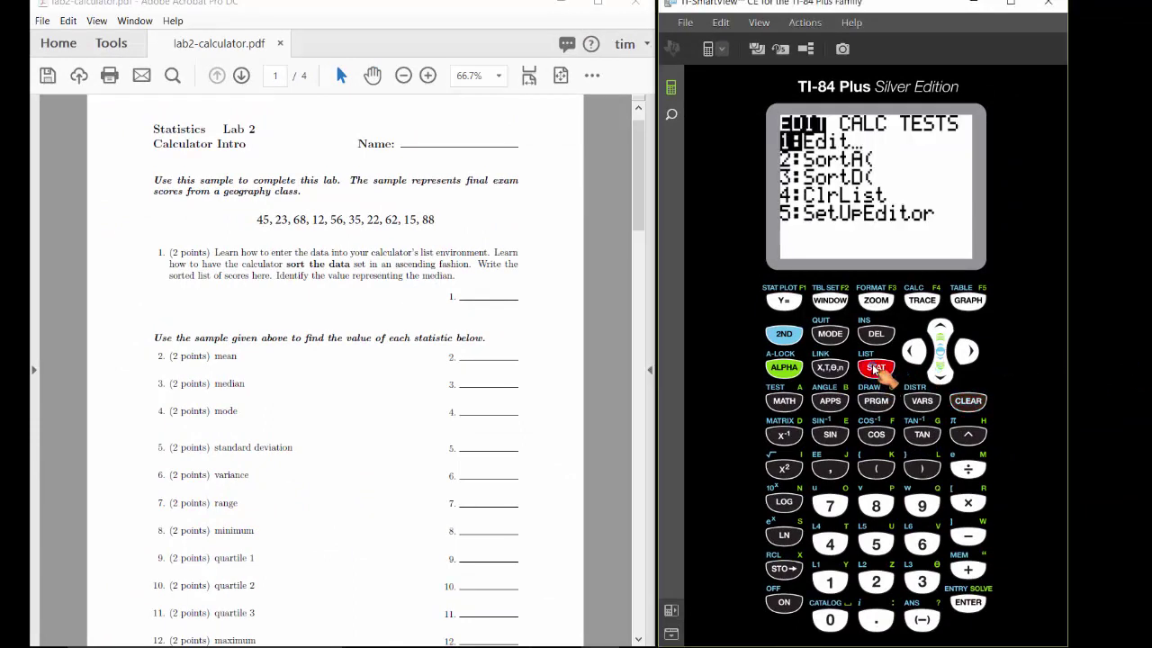
click(969, 604)
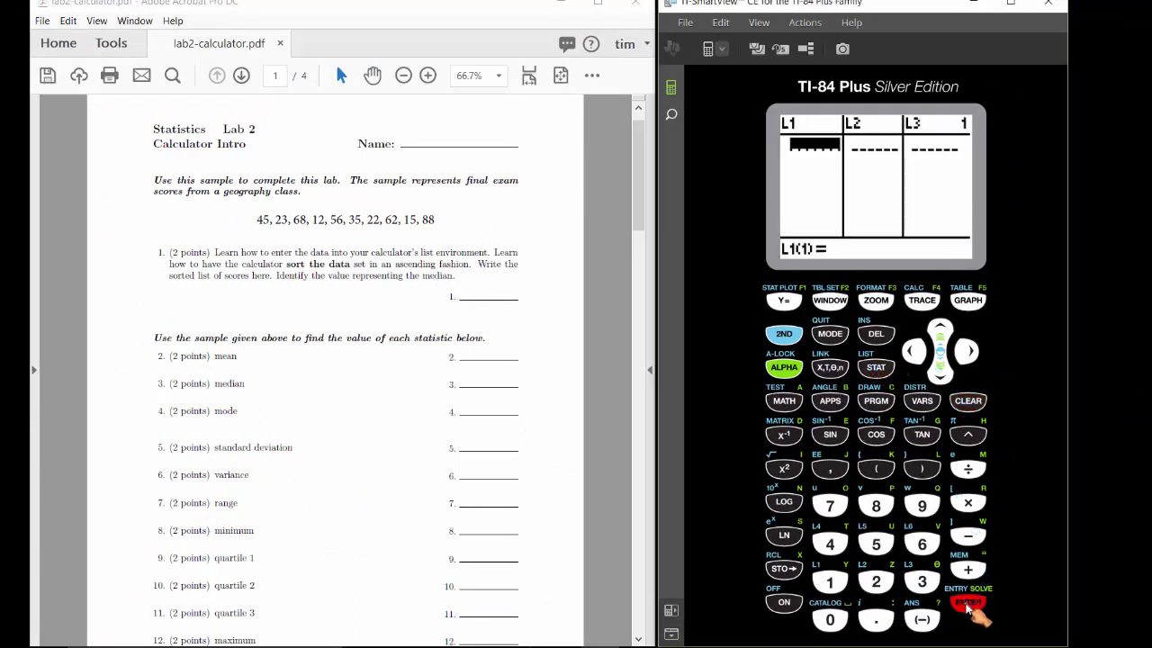
click(829, 543)
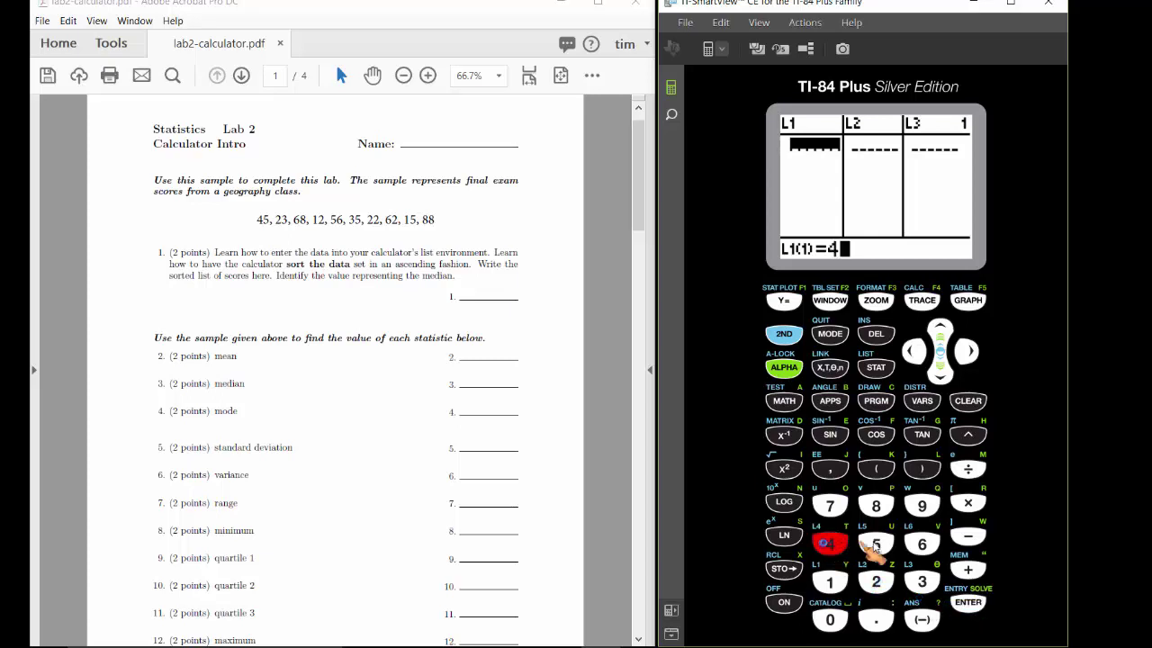
click(875, 546)
click(967, 603)
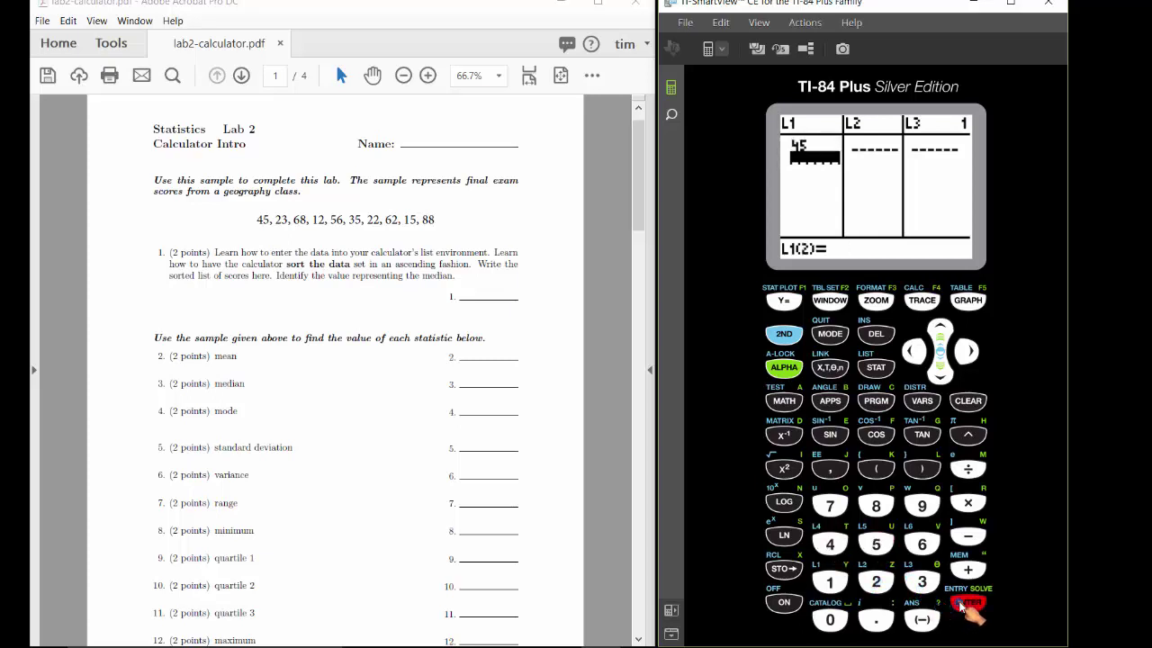
click(875, 582)
click(922, 581)
click(970, 603)
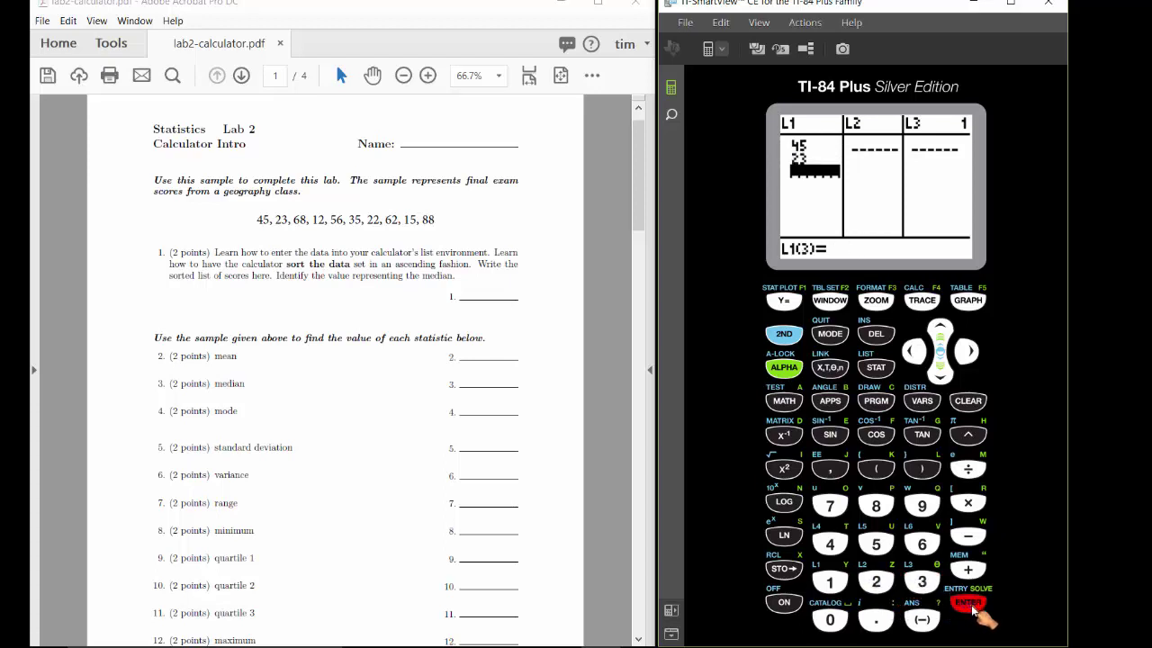
Step: Enter the scores 68, 12, 56 and 35 into L1
text(68)
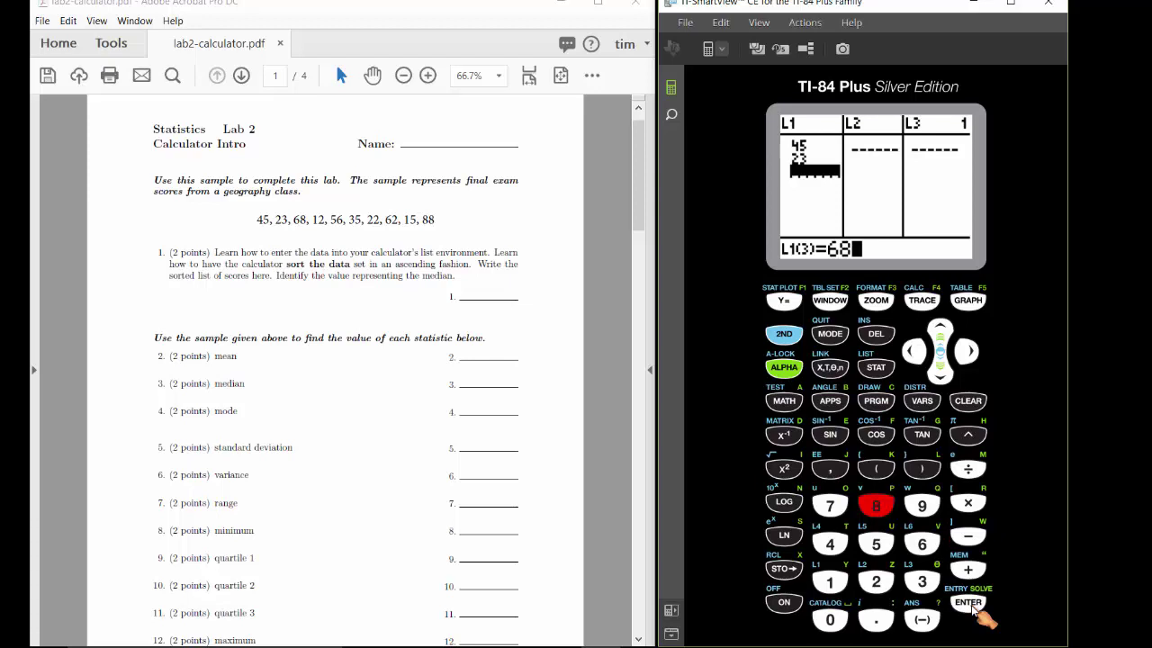
click(972, 608)
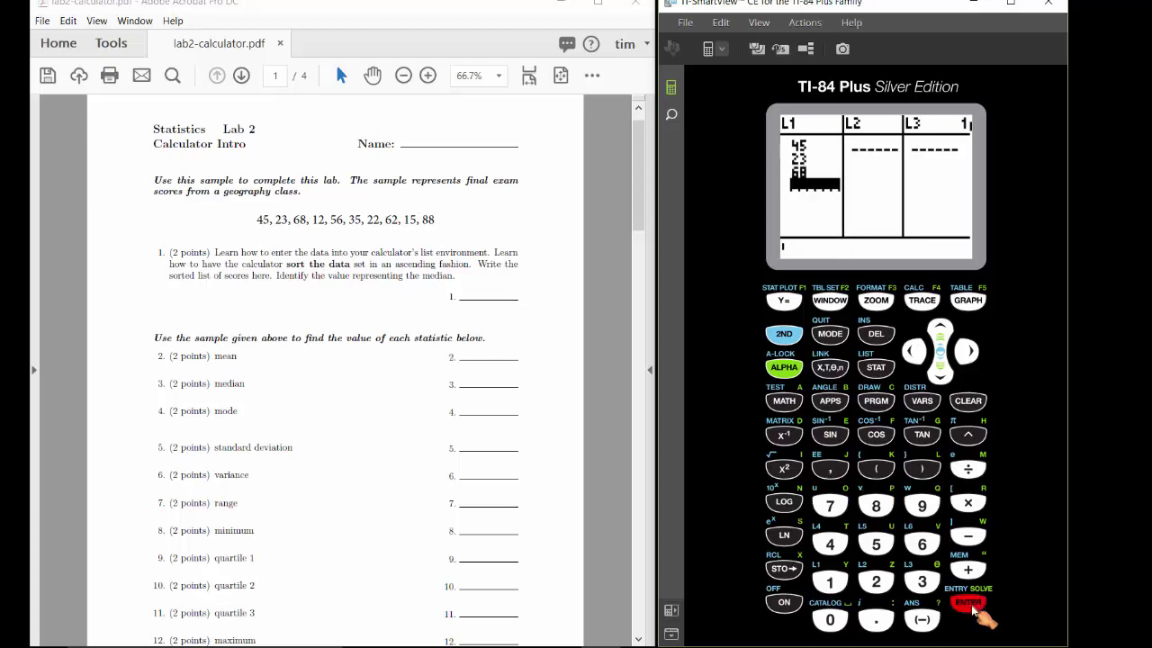
text(12)
click(972, 608)
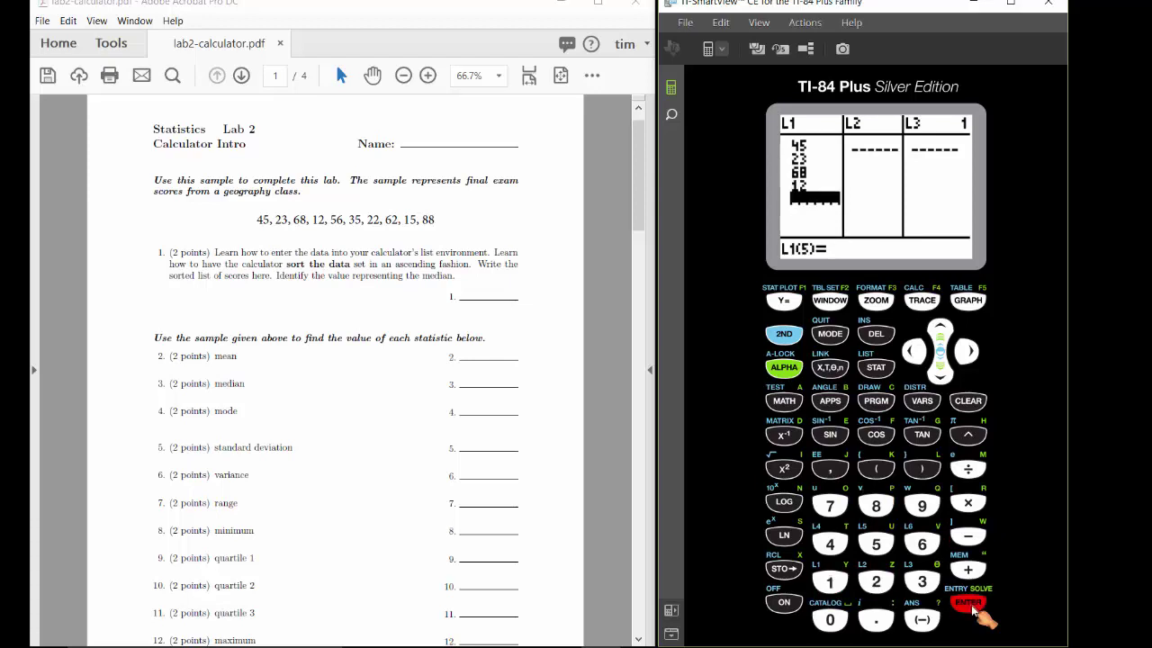
text(56)
click(972, 608)
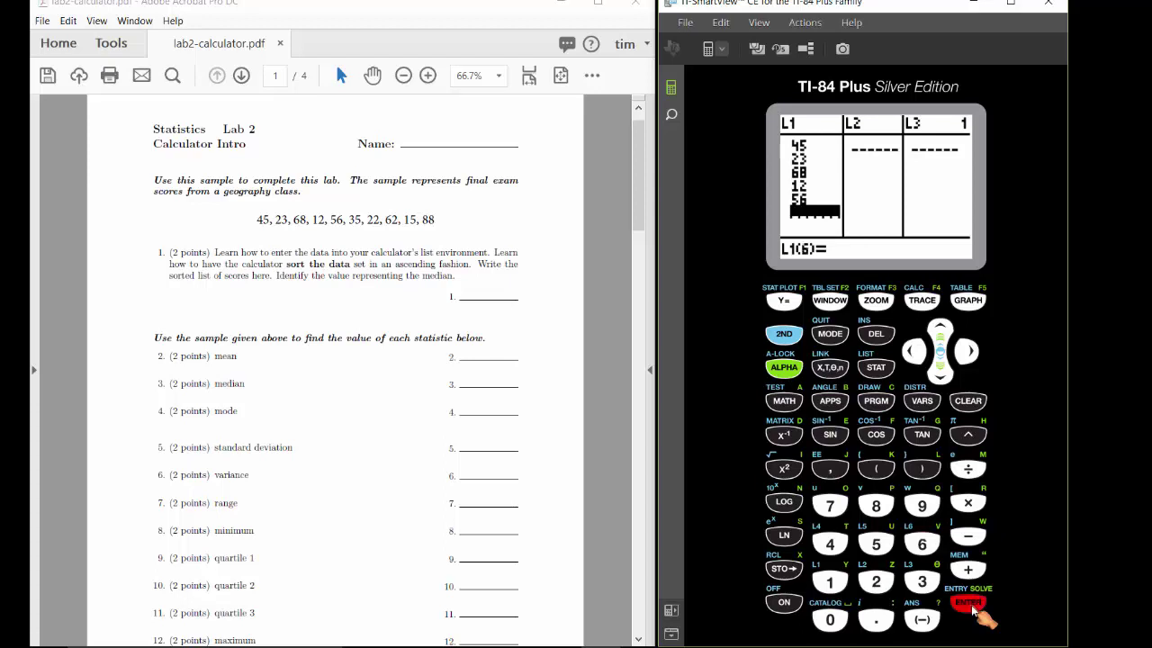
text(35)
click(972, 608)
Step: Enter the remaining scores 22, 62, 15 and 88 into L1
text(22)
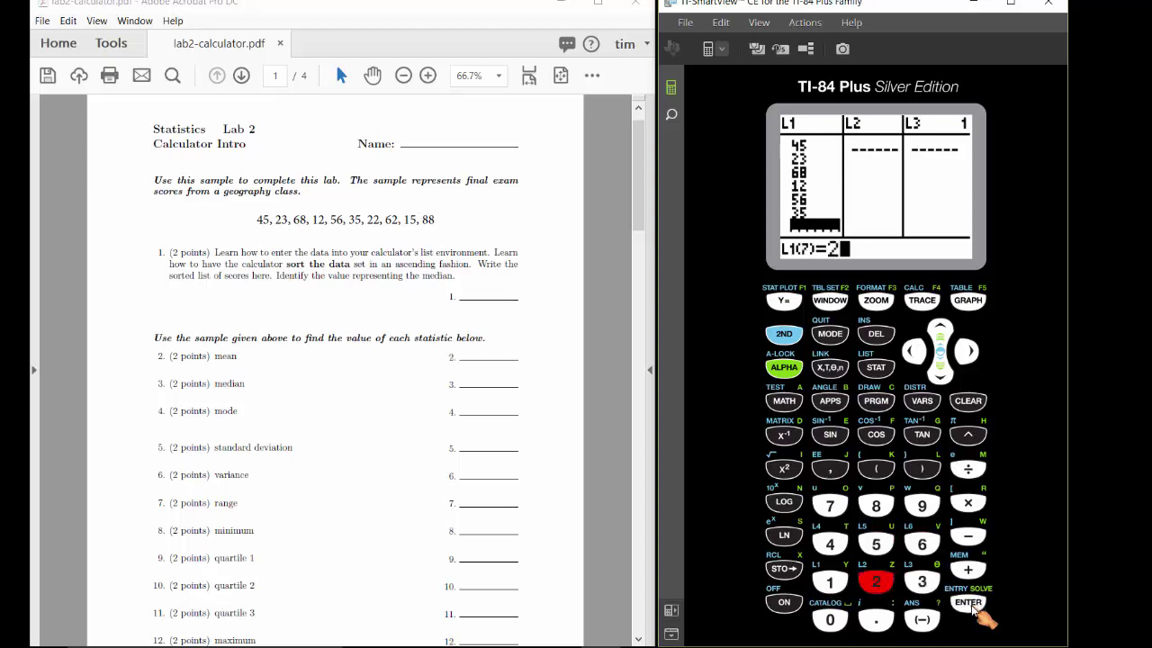
click(972, 608)
text(62)
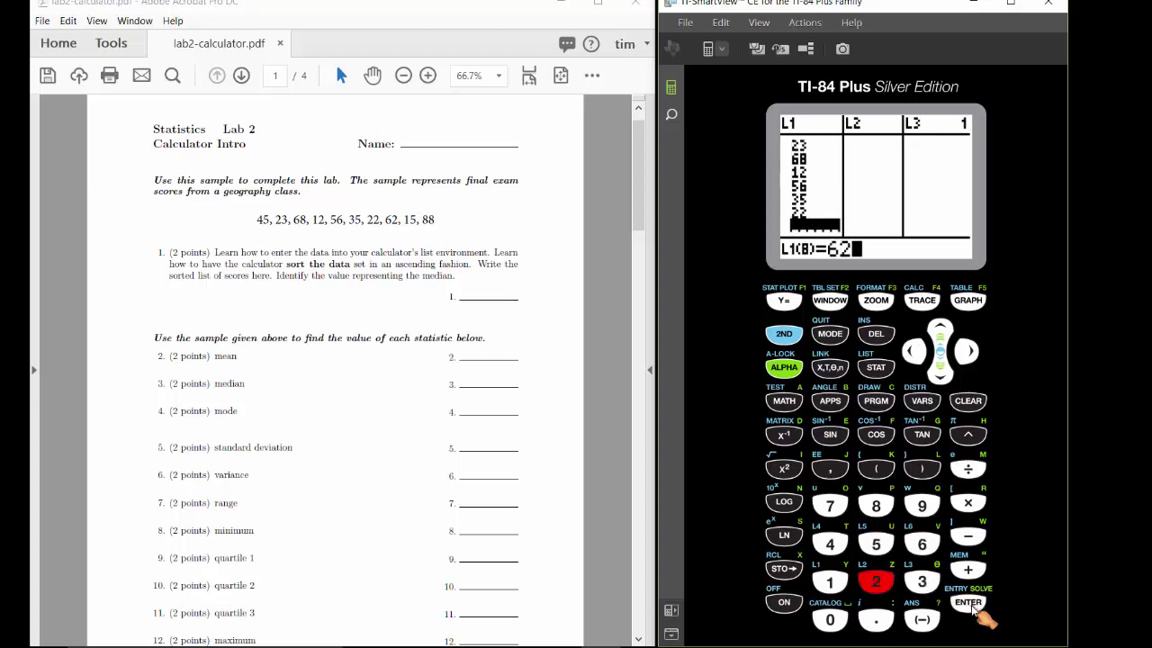
click(972, 607)
text(15)
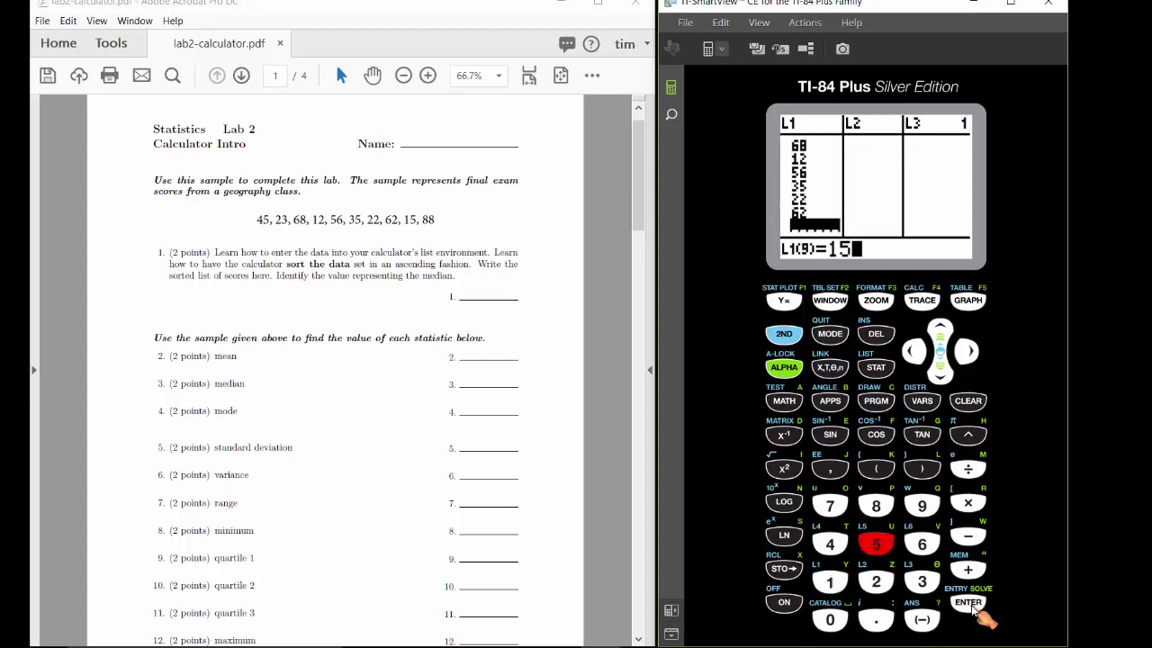
click(972, 608)
text(88)
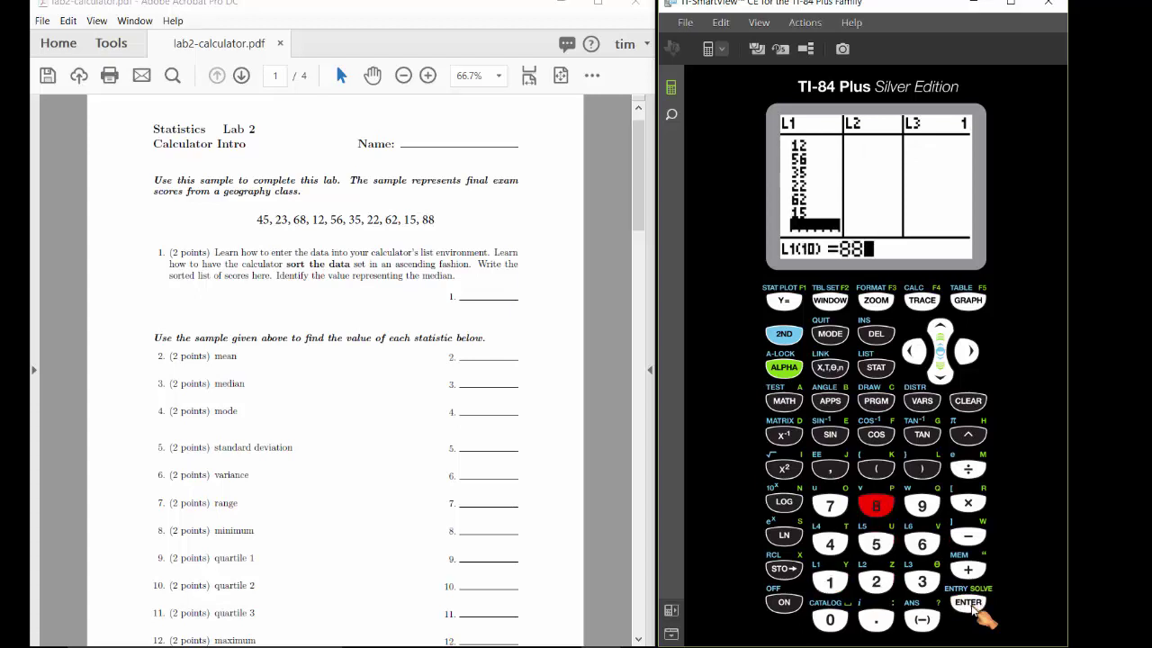
click(972, 608)
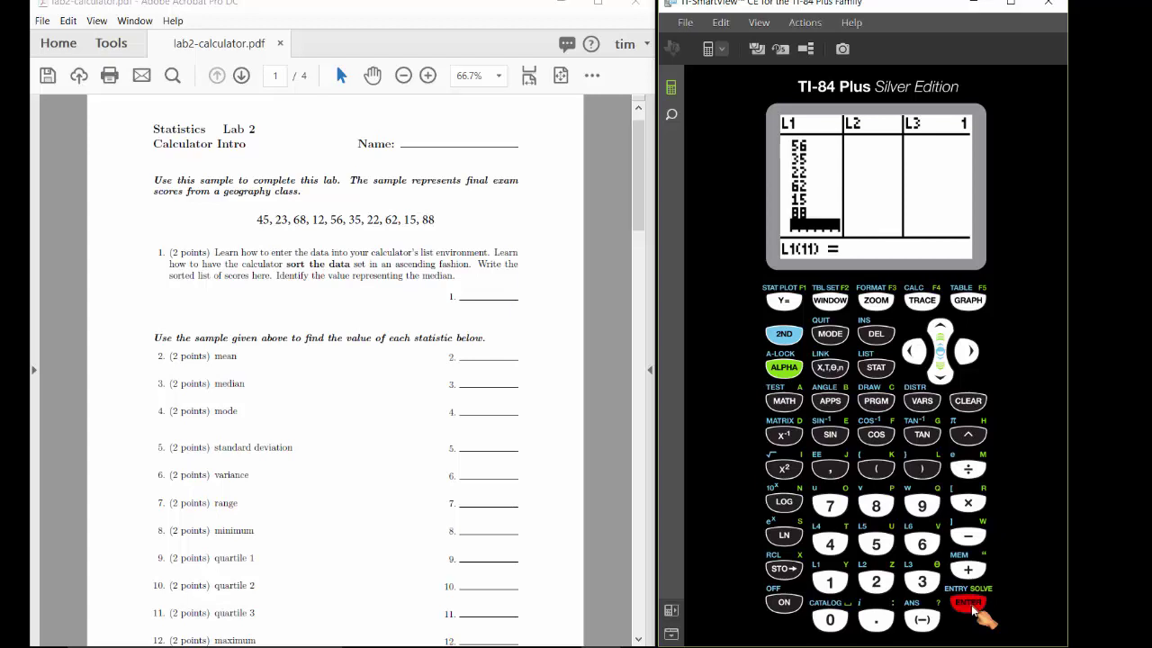
Step: Review L1's entries from 88 back up to 45, then return to the STAT EDIT menu
click(939, 331)
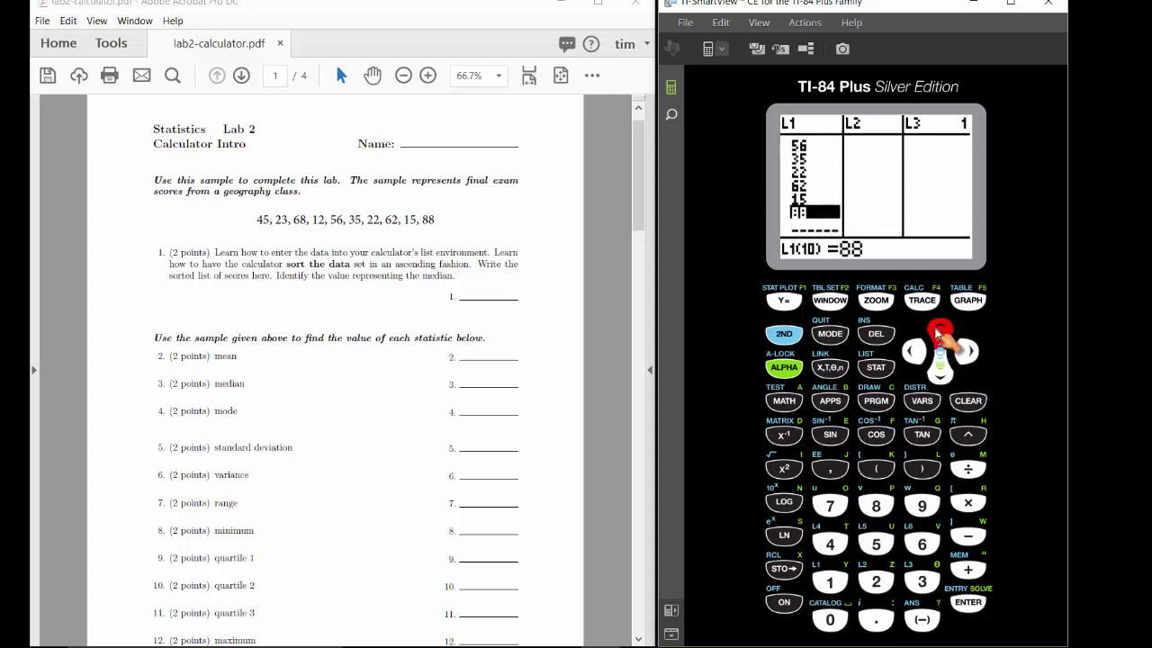
click(939, 332)
click(939, 331)
click(939, 332)
click(939, 332)
click(939, 331)
click(939, 331)
click(939, 331)
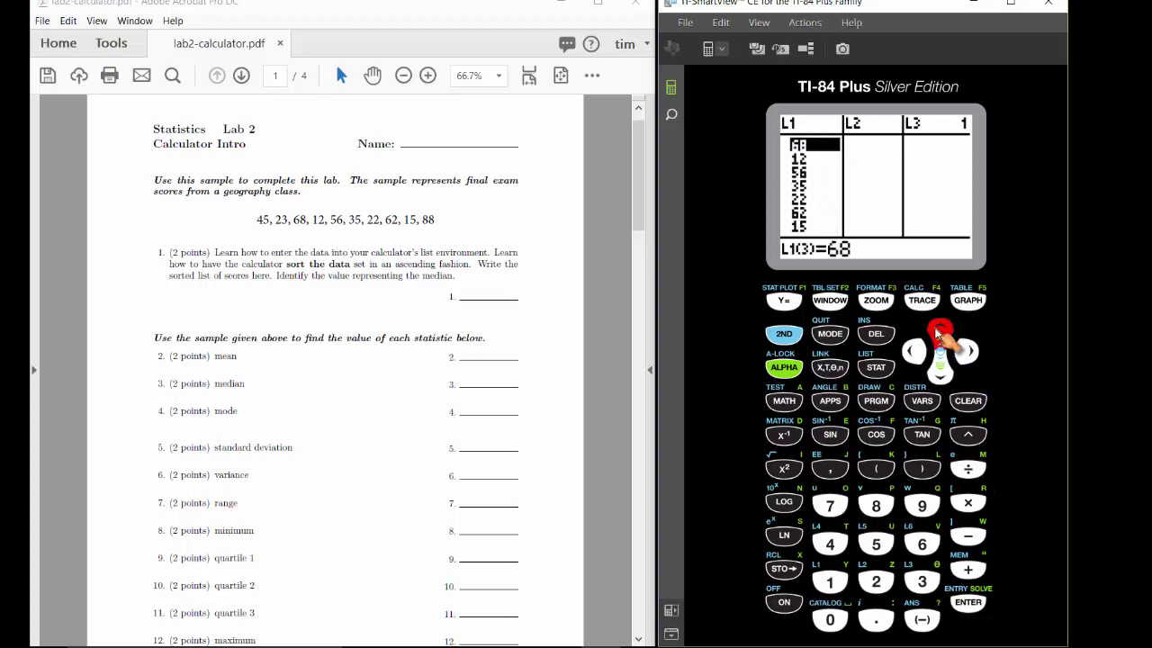
click(939, 331)
click(939, 332)
click(938, 331)
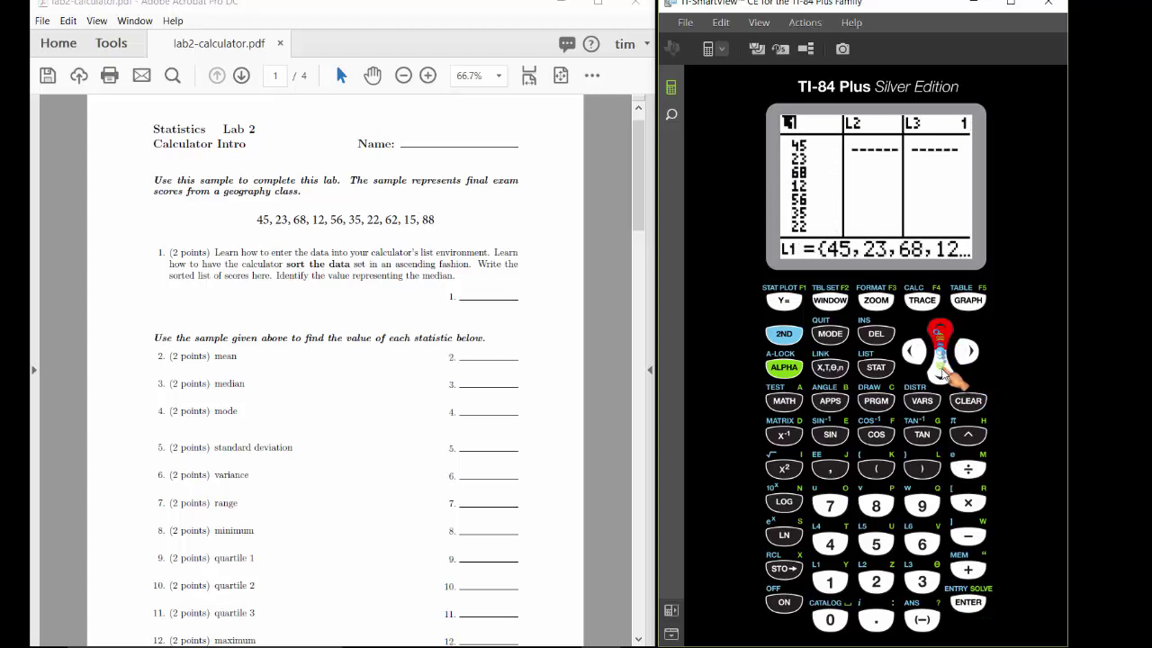
click(940, 369)
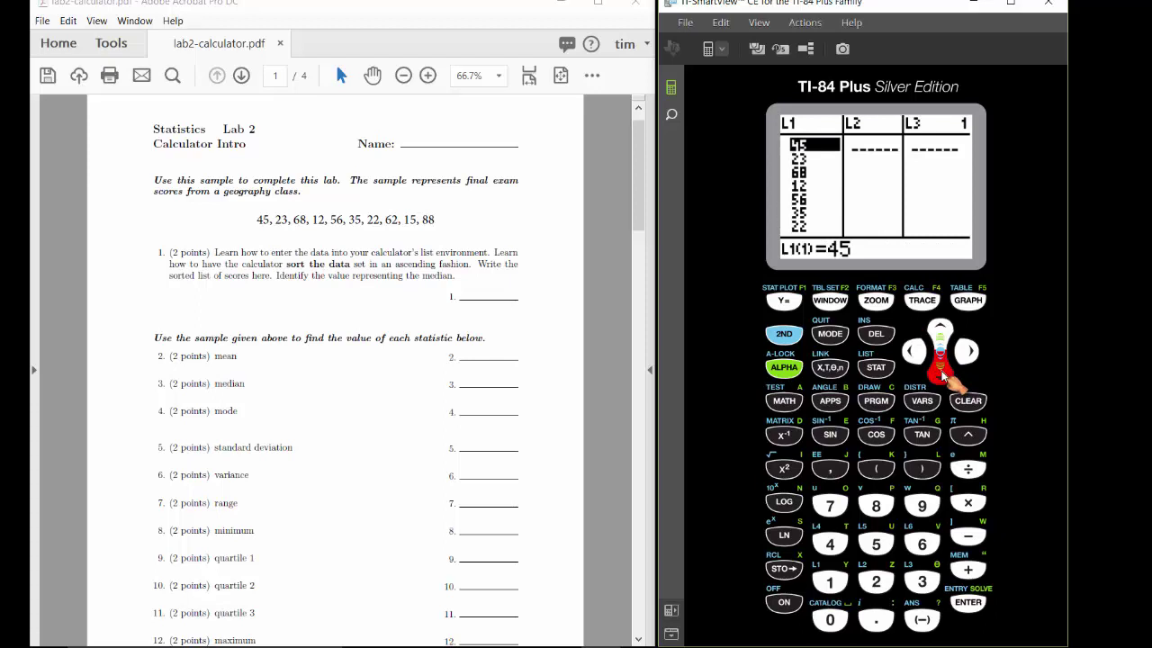
click(878, 369)
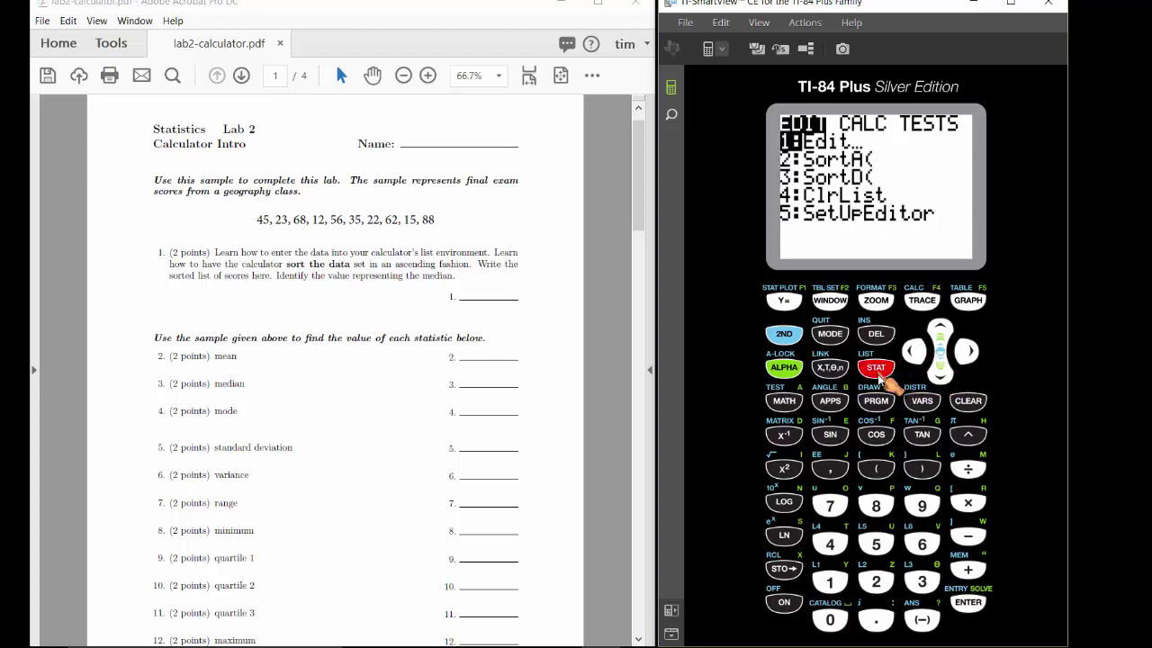
Step: Run SortA(L1 so L1 reads 12, 15, 22, 23, 35, 45, 56, 62, 68, 88
click(876, 583)
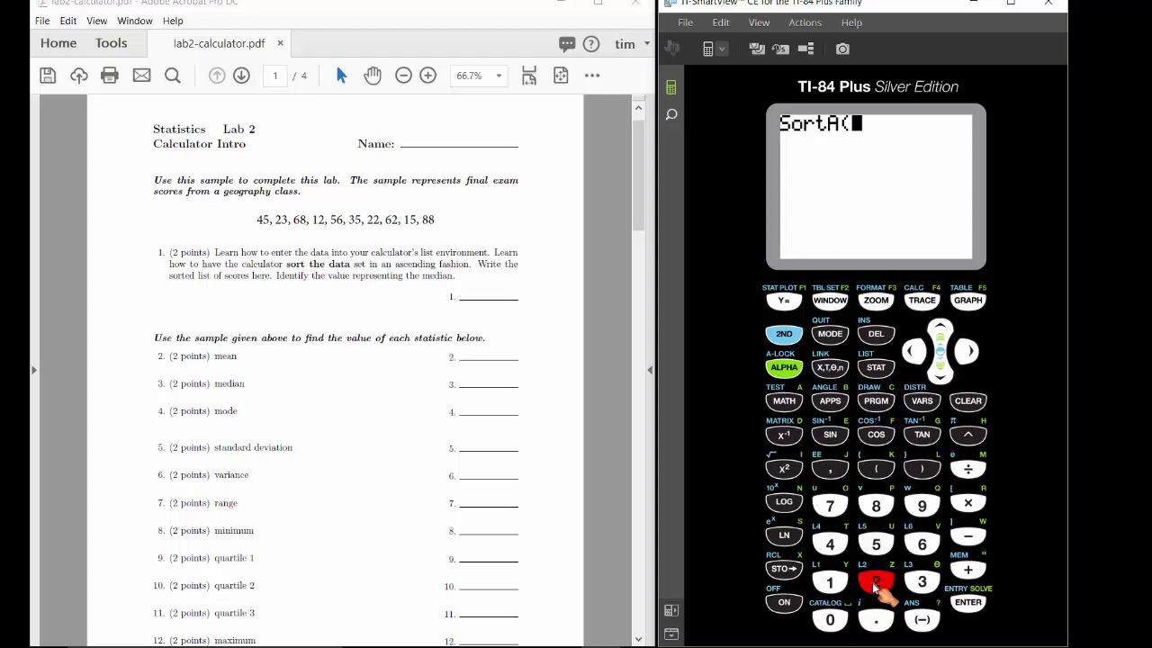
click(784, 337)
click(829, 581)
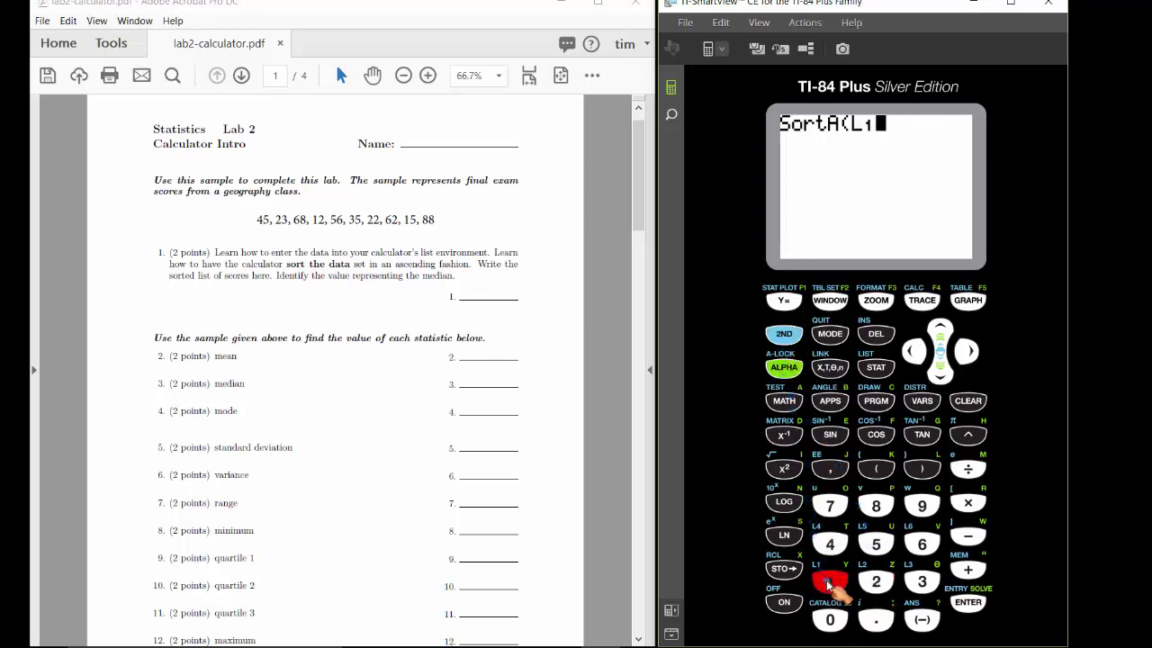
click(970, 603)
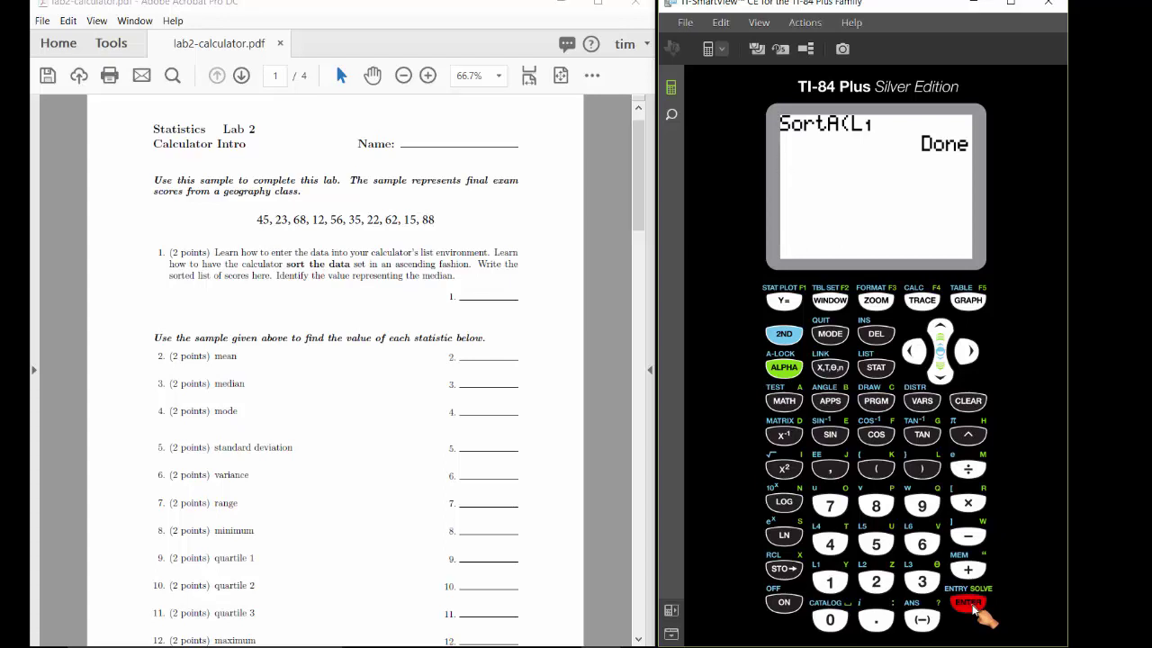
click(877, 374)
Step: Check the sorted L1, finish the question 1 list text, and collapse the Format panel
click(970, 603)
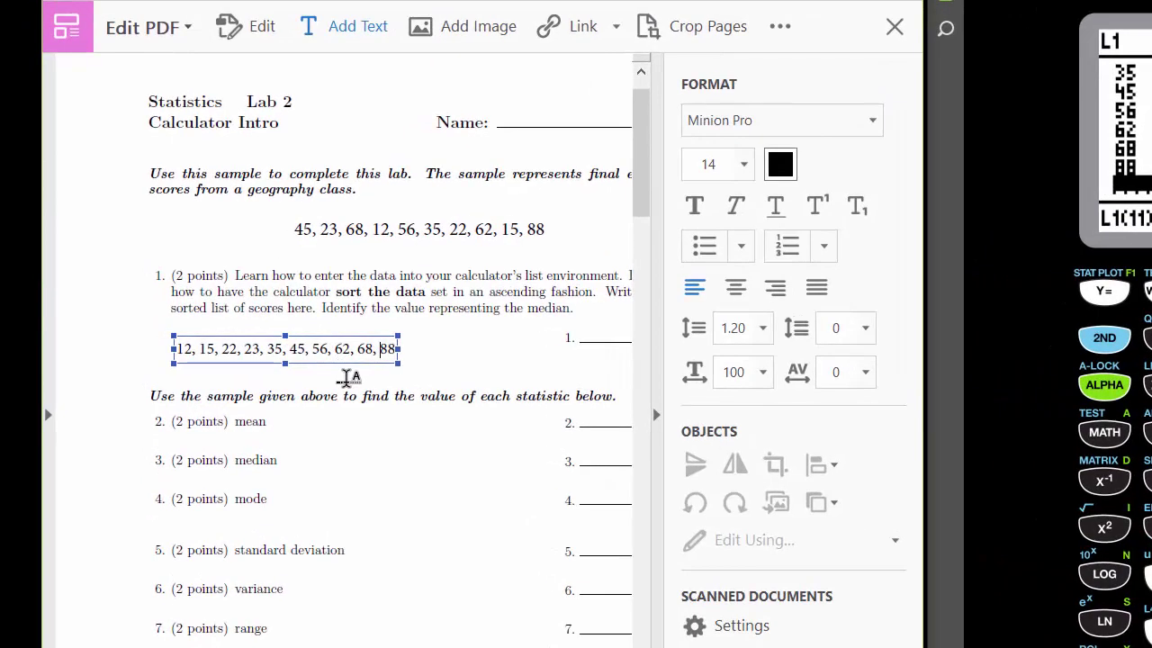
click(375, 375)
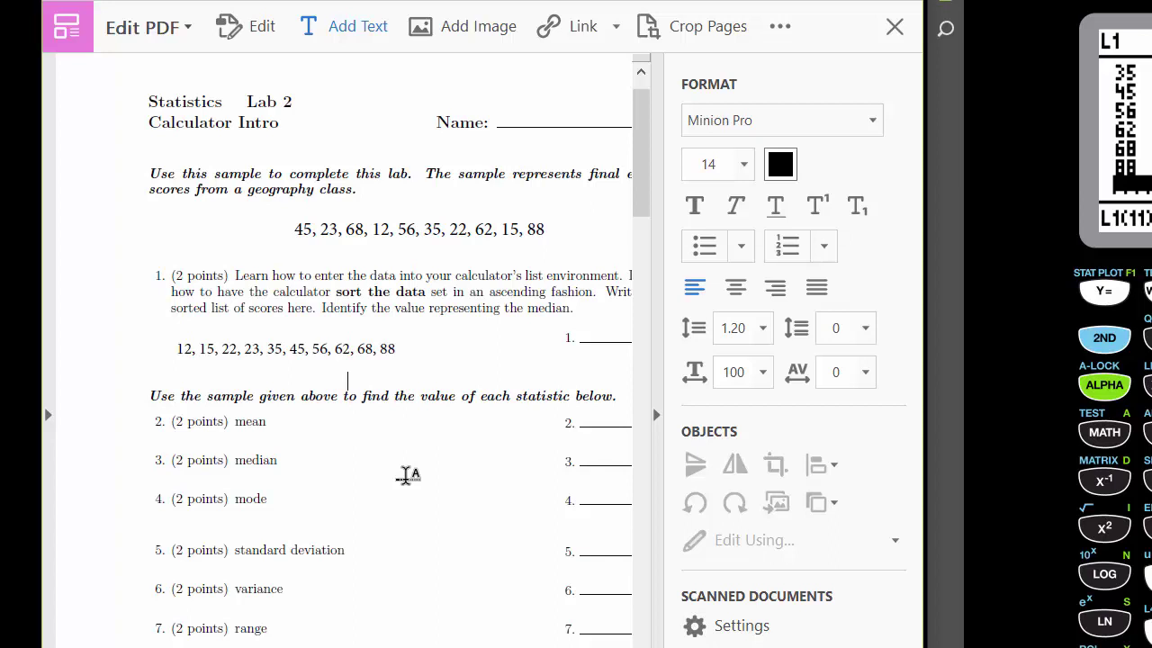
click(656, 415)
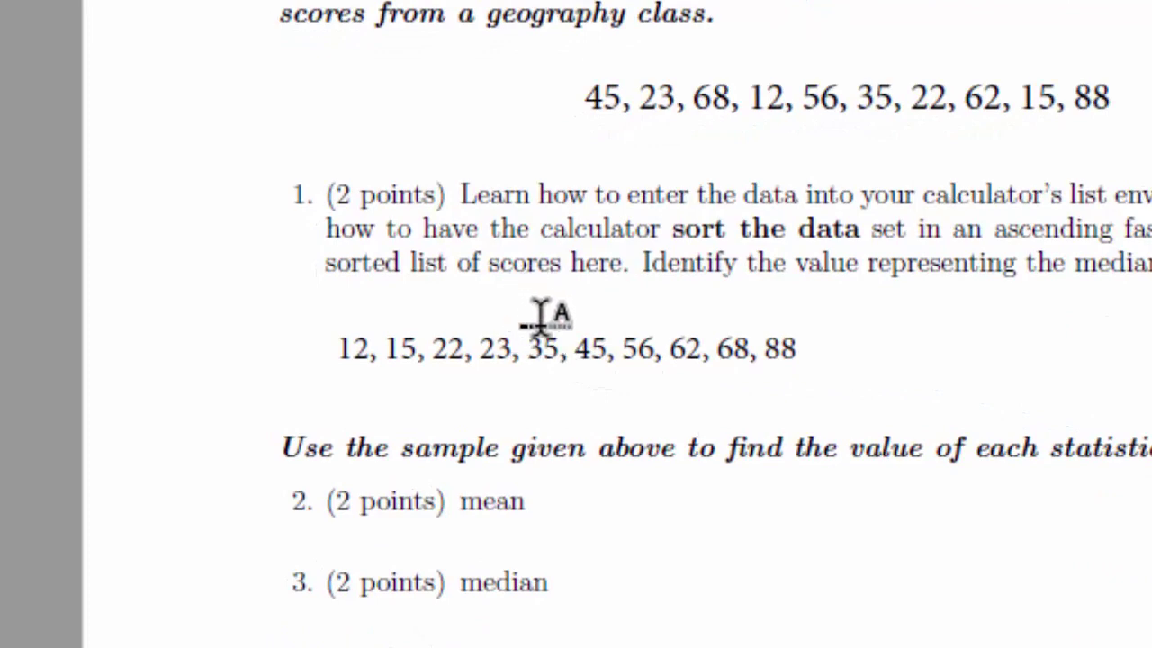
Step: Box the middle scores 35 and 45 and write med=40 on blank 1
mouse_move(508, 308)
mouse_down()
mouse_move(508, 392)
mouse_move(624, 378)
mouse_move(509, 308)
mouse_up()
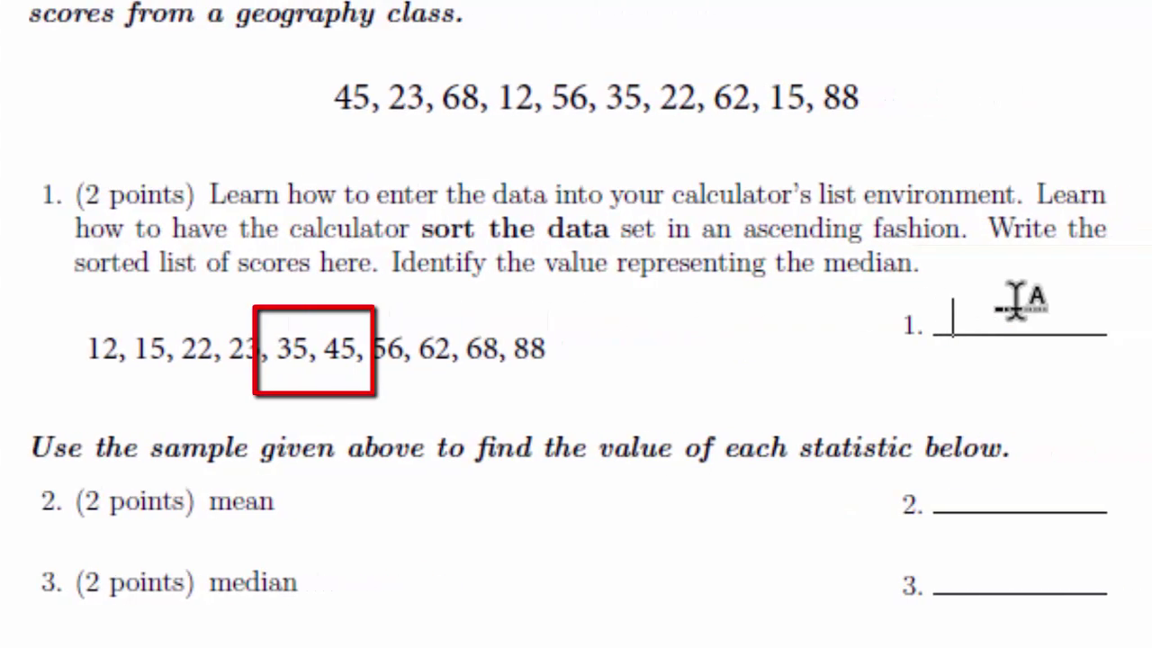
click(1016, 306)
text(med=)
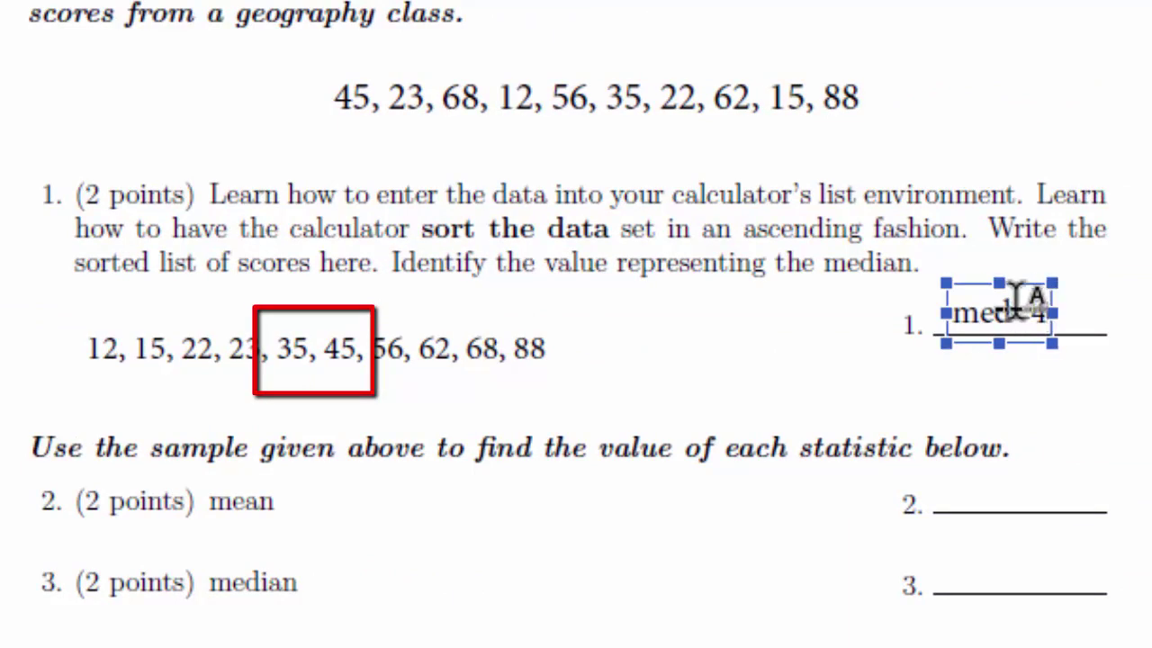
text( 40)
key(Escape)
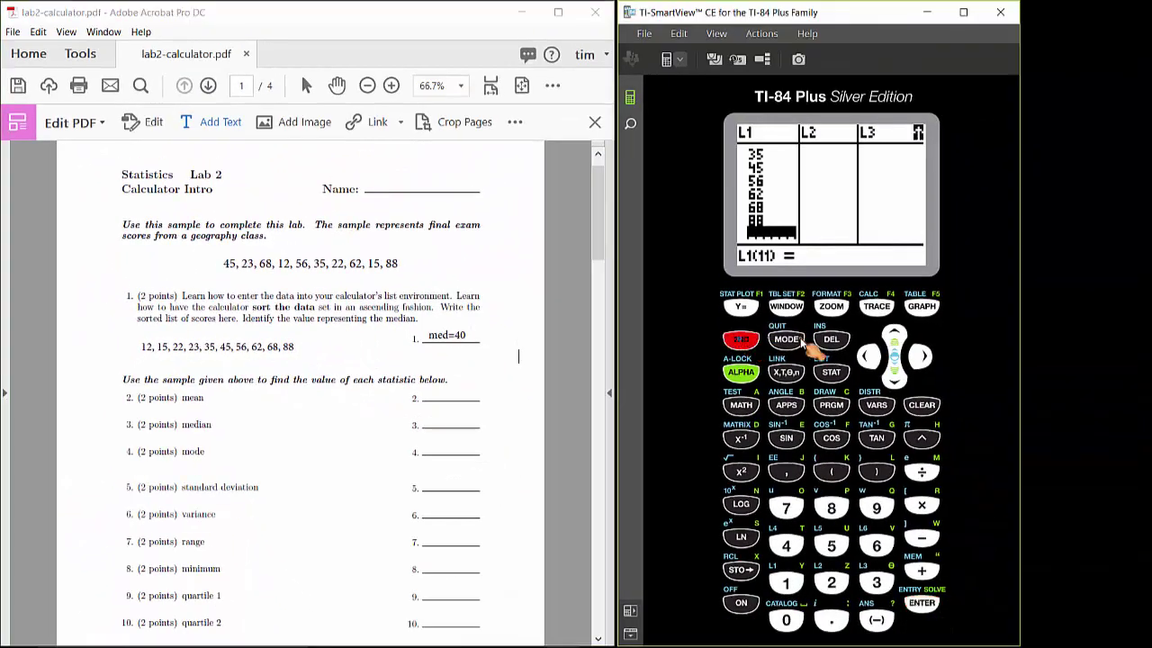
Step: Compute 35+45 on the home screen to get 80
click(796, 343)
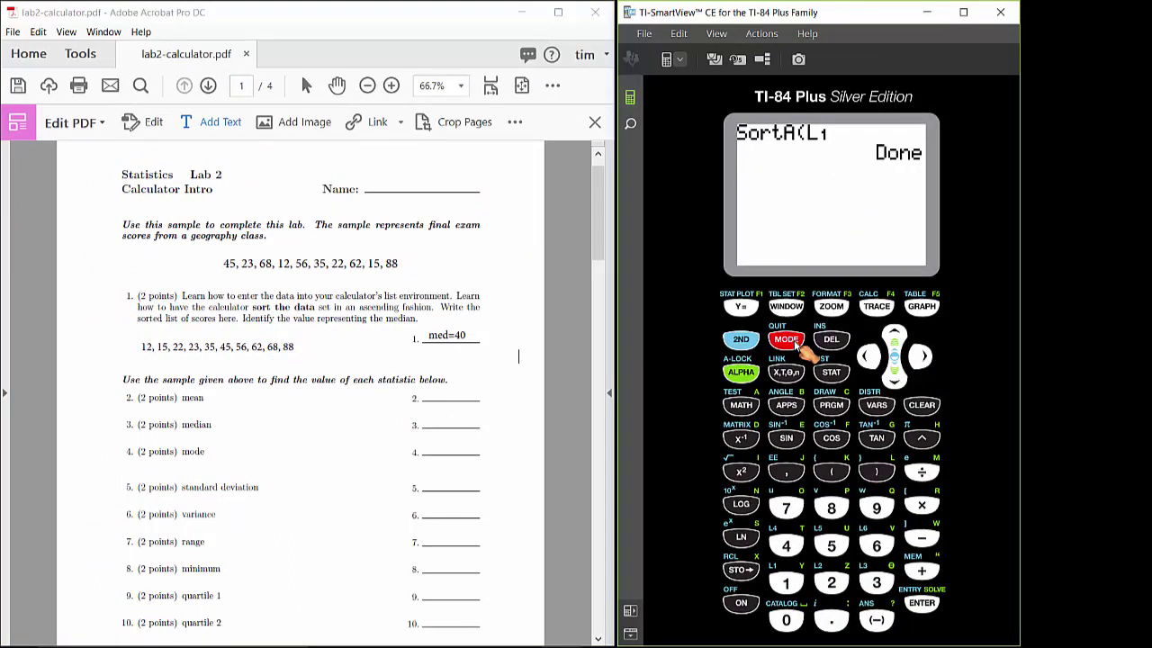
click(874, 583)
click(830, 546)
click(922, 571)
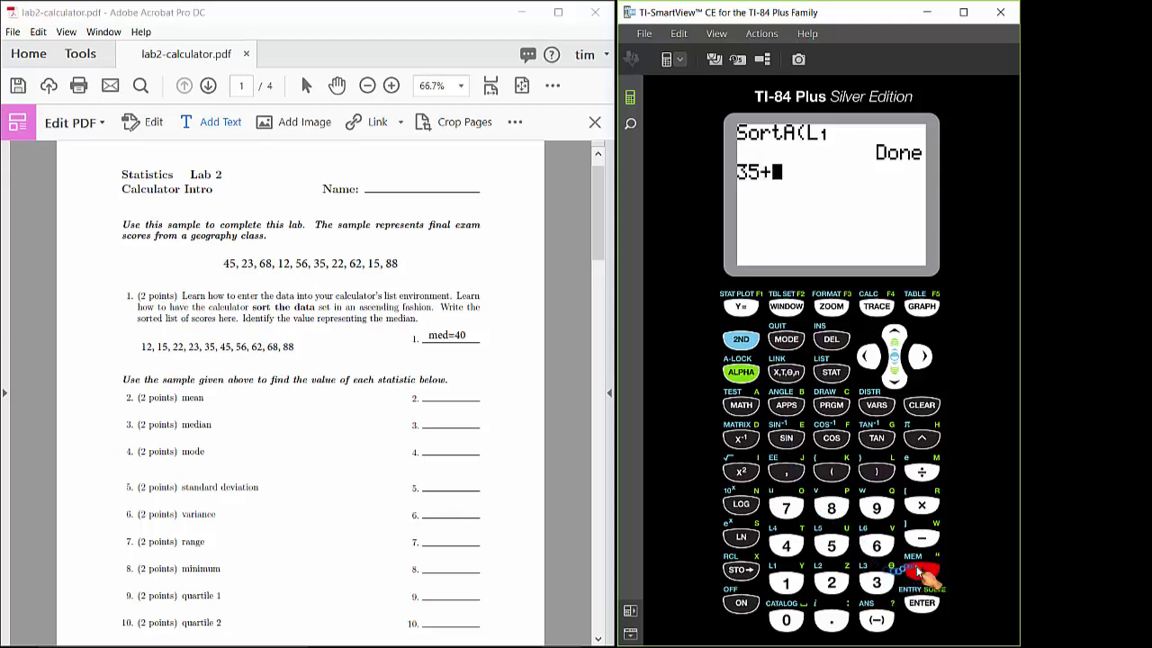
click(786, 545)
click(831, 546)
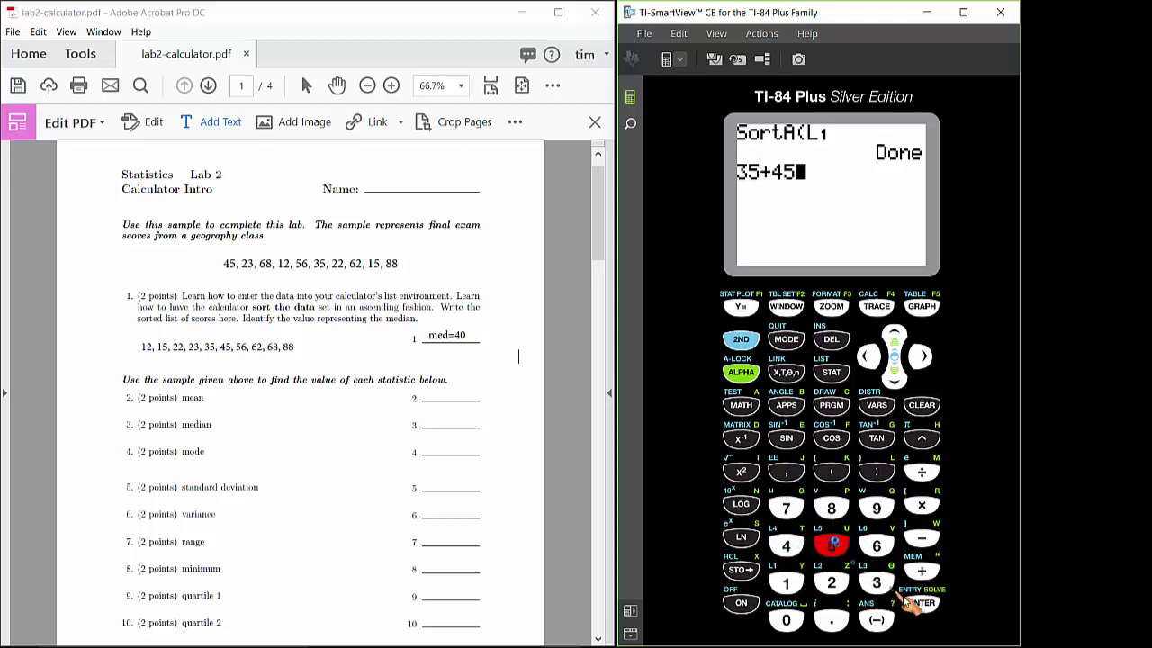
click(909, 601)
Step: Divide the answer by 2 to confirm the median of 40
click(918, 473)
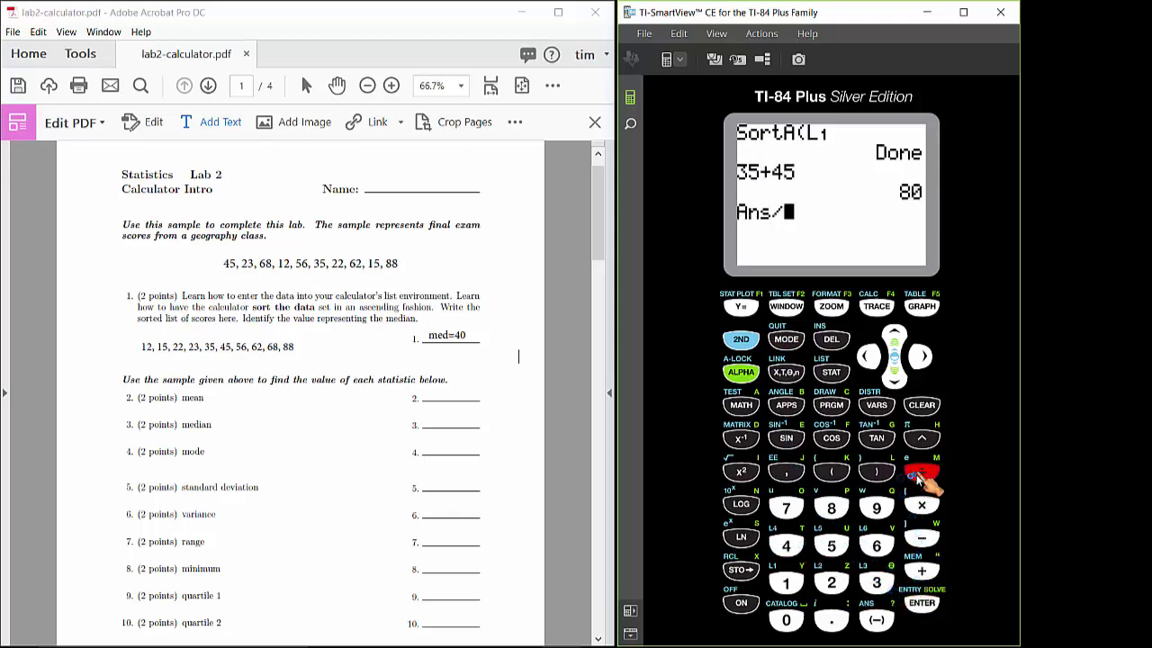
click(831, 583)
click(918, 601)
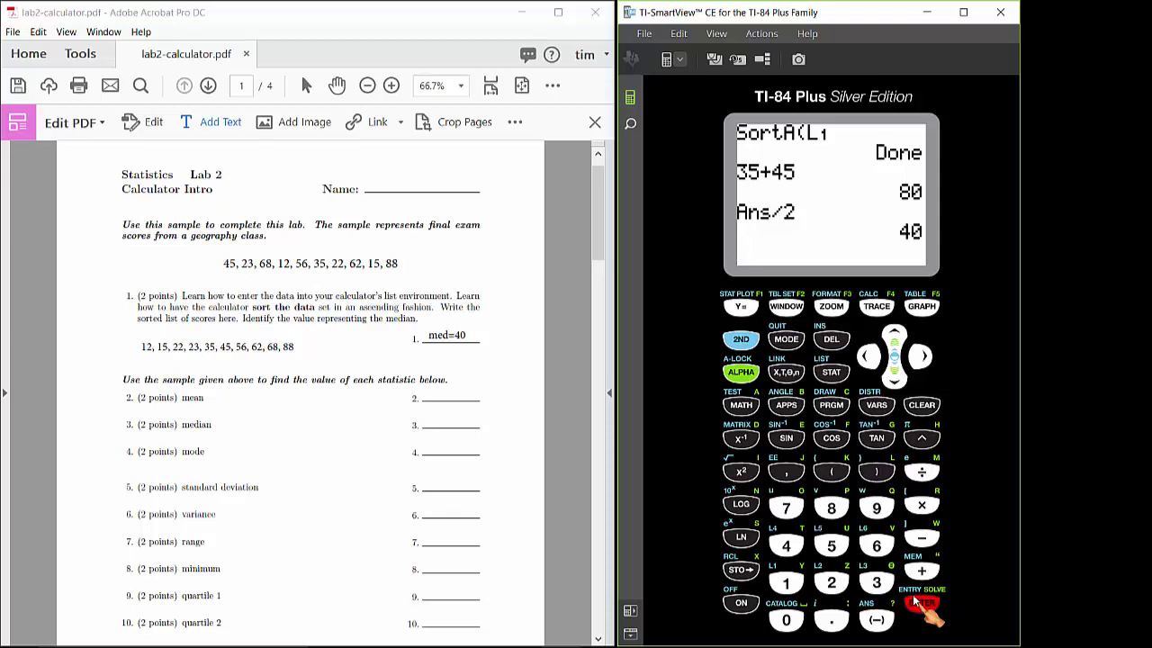
scroll(288, 496, down, 2)
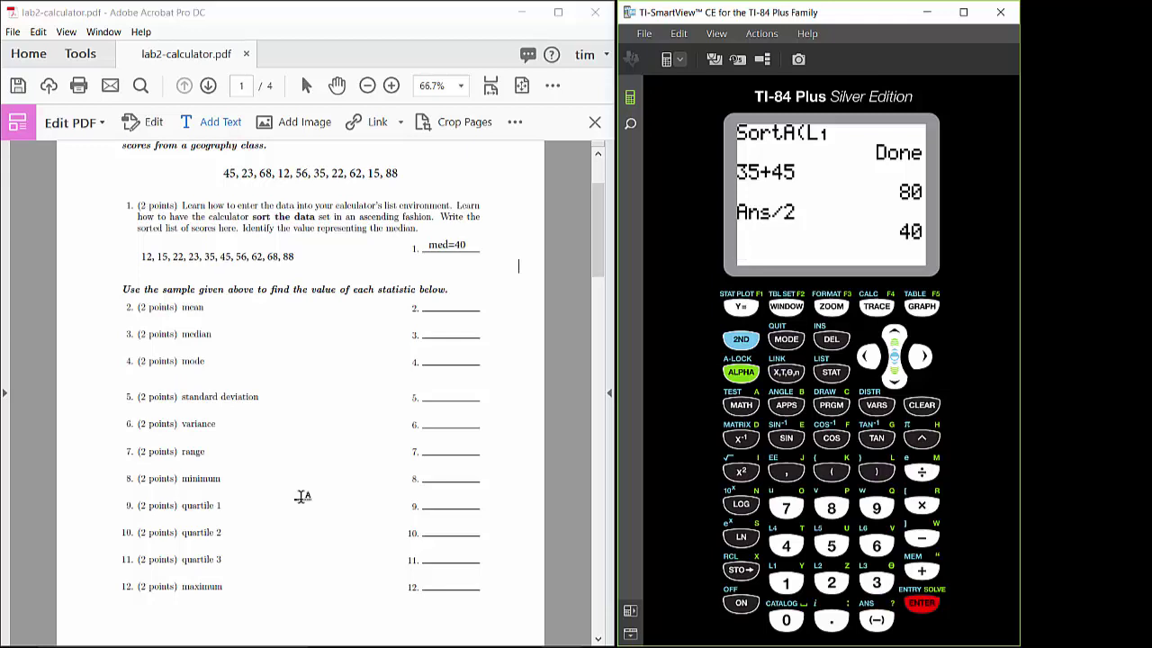
click(832, 373)
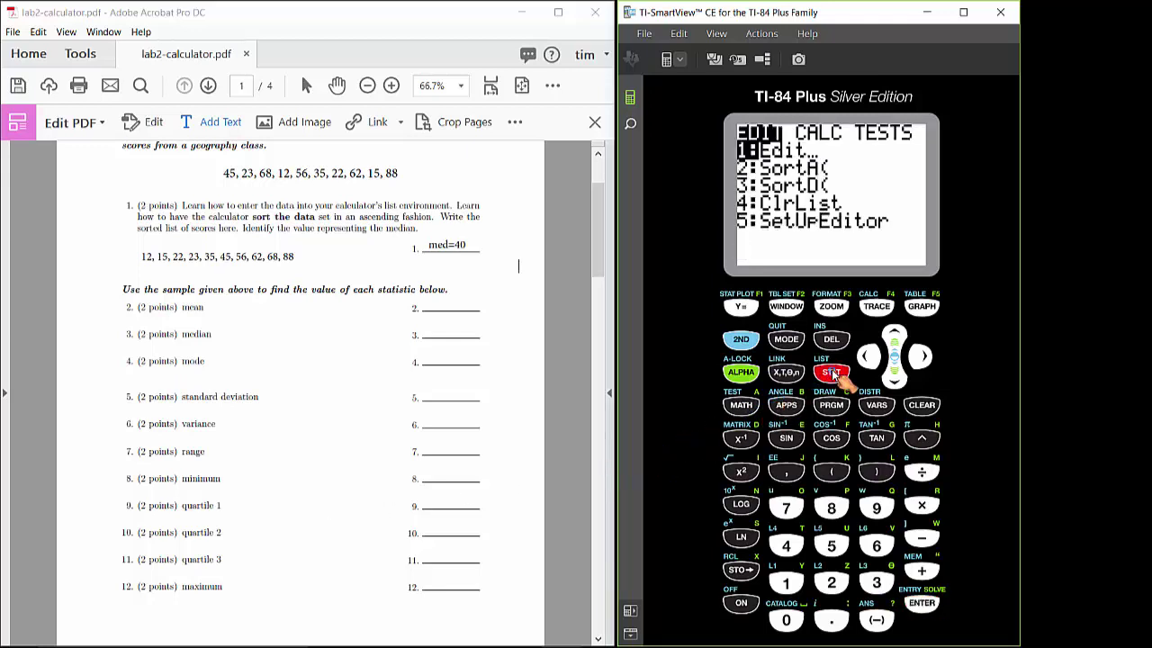
Step: Run 1-Var Stats on L1, giving mean 42.6, sum 426 and n=10
click(922, 357)
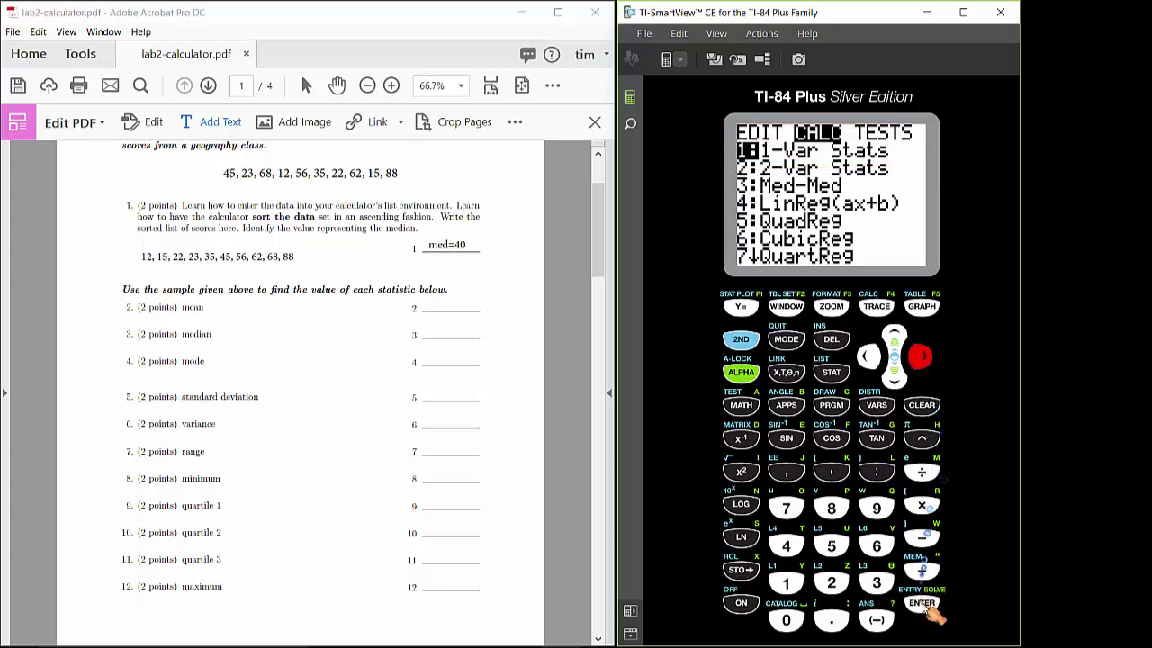
click(789, 585)
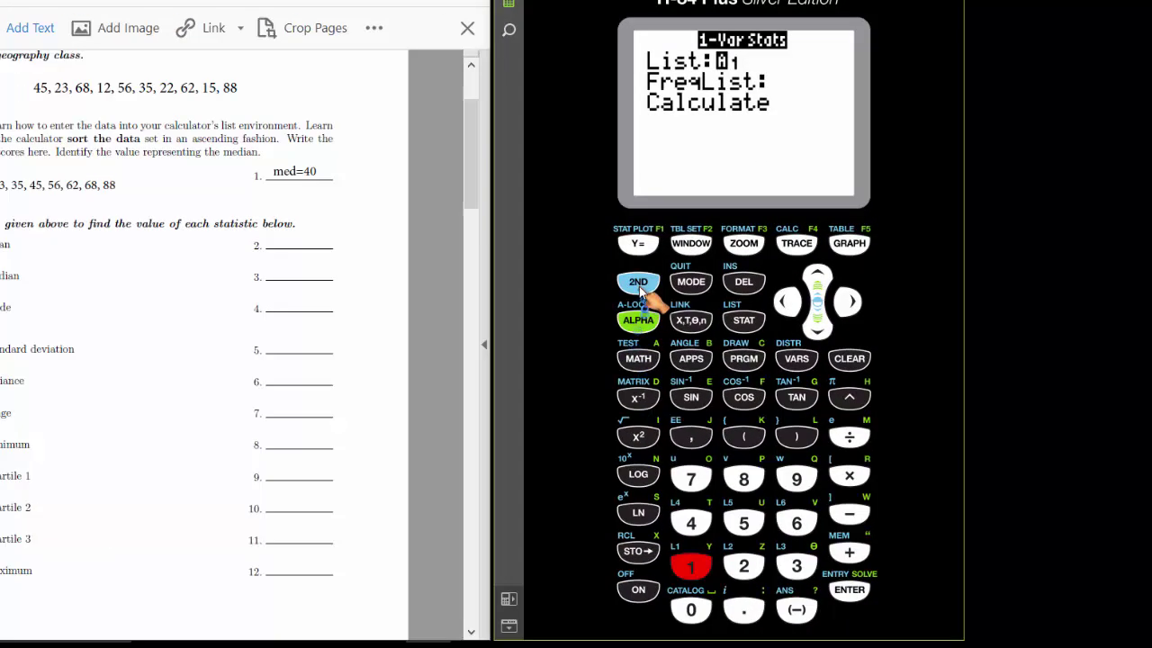
click(639, 283)
click(691, 565)
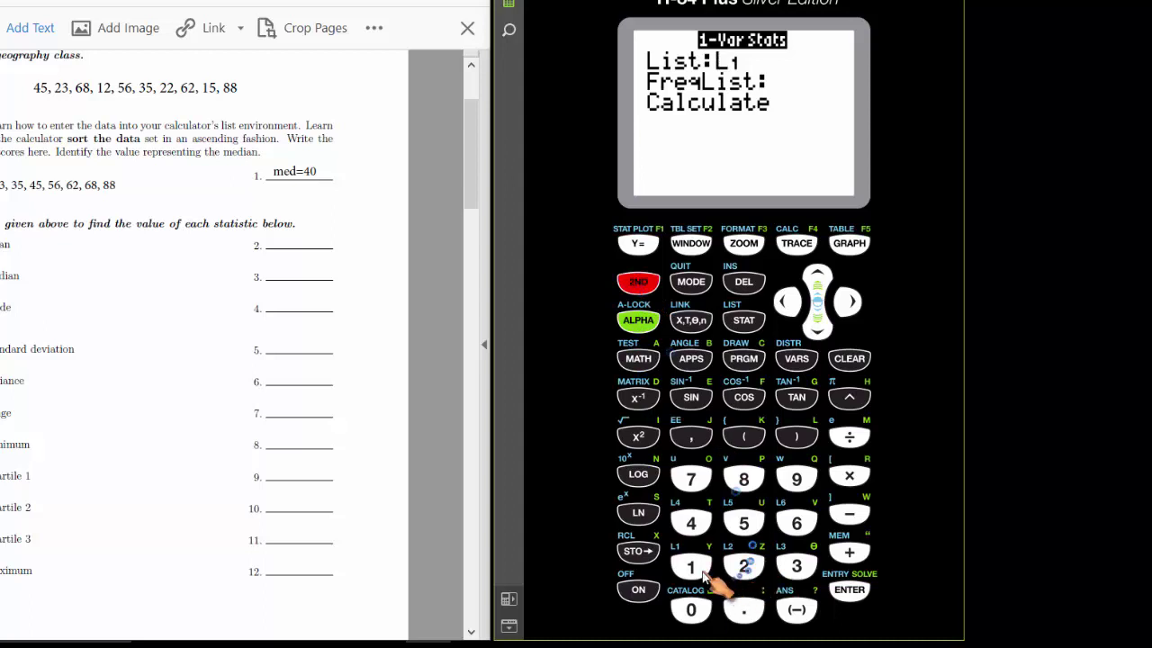
click(817, 329)
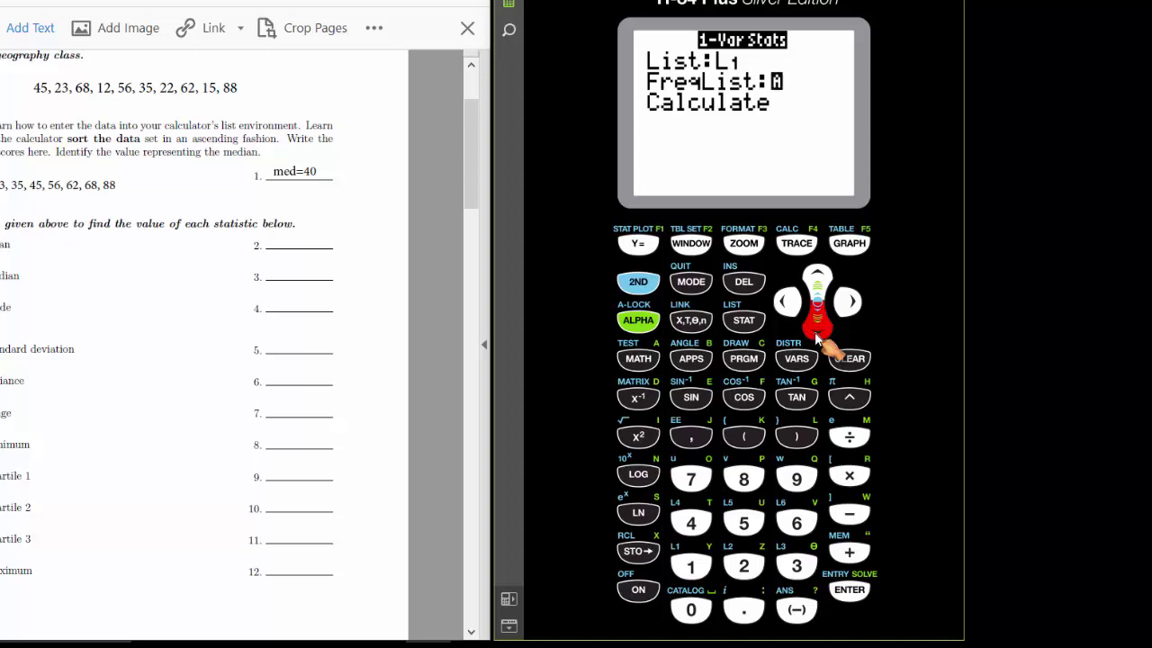
click(816, 333)
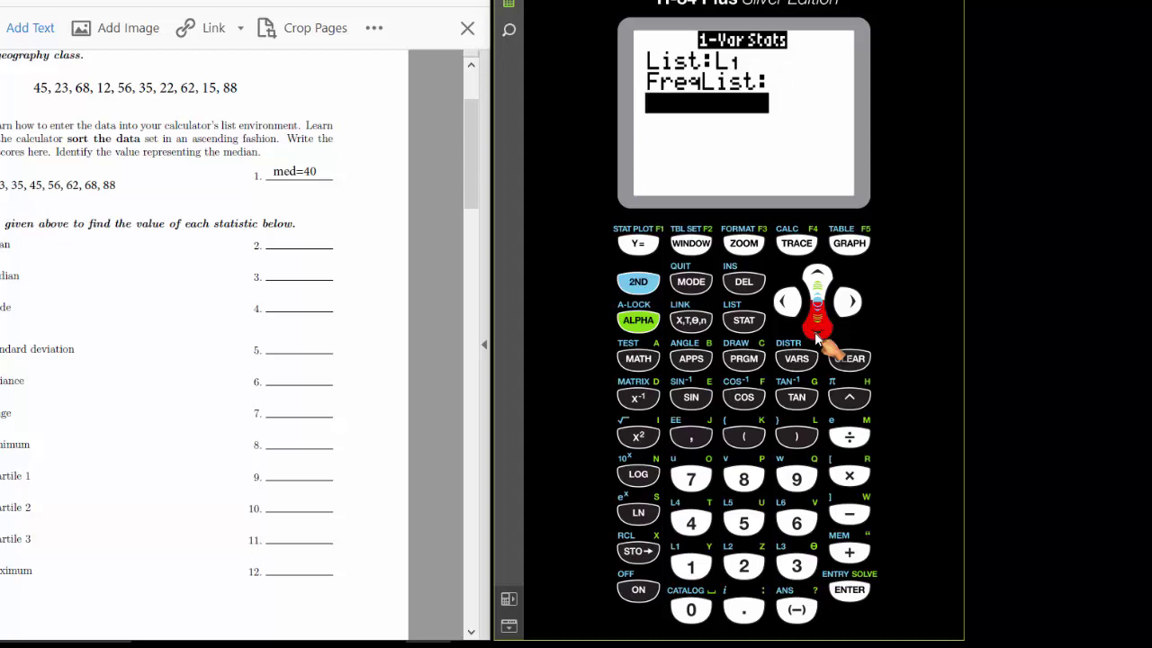
click(851, 593)
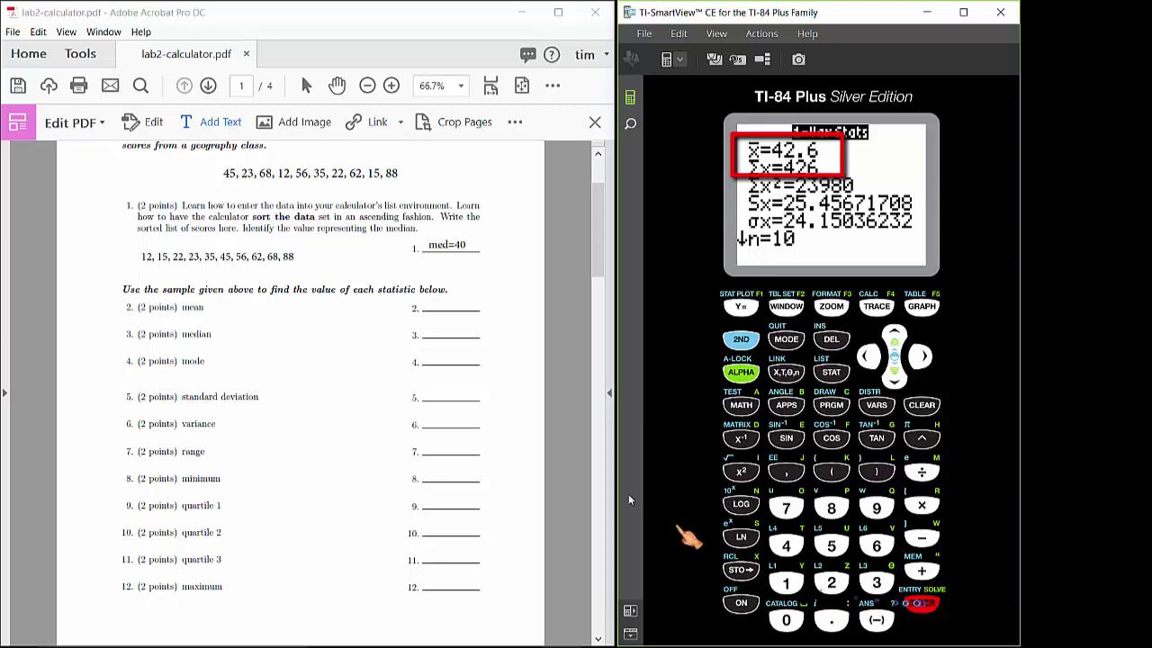
Step: Write the mean 42.6 on answer blank 2 of the lab PDF
click(216, 129)
click(445, 304)
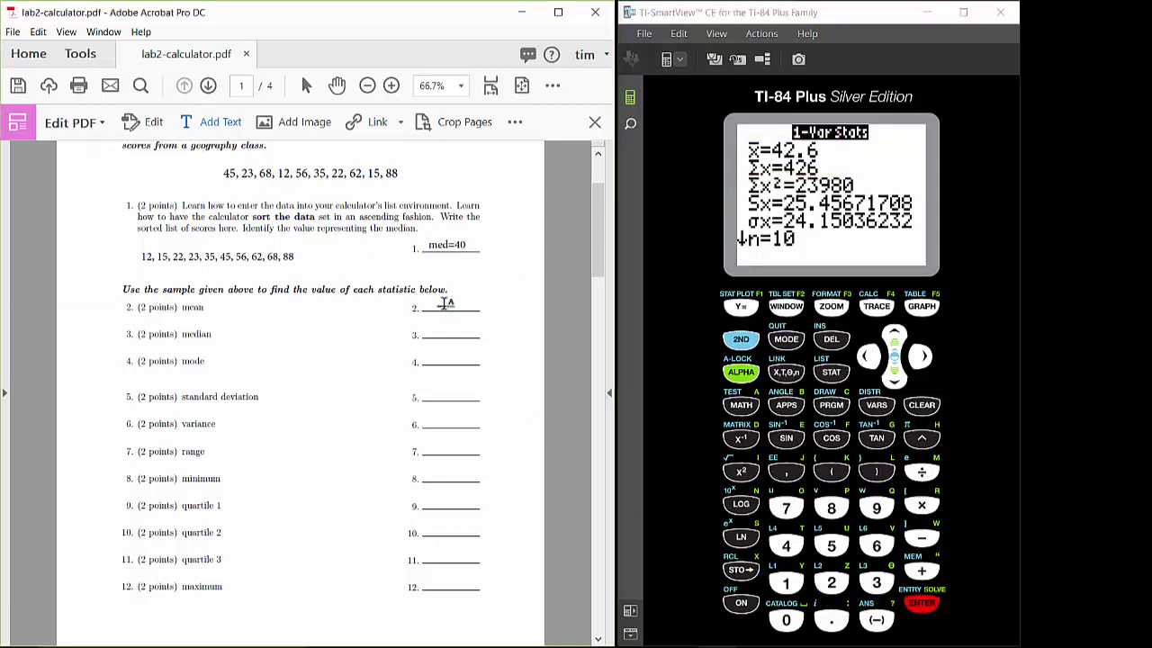
text(42.)
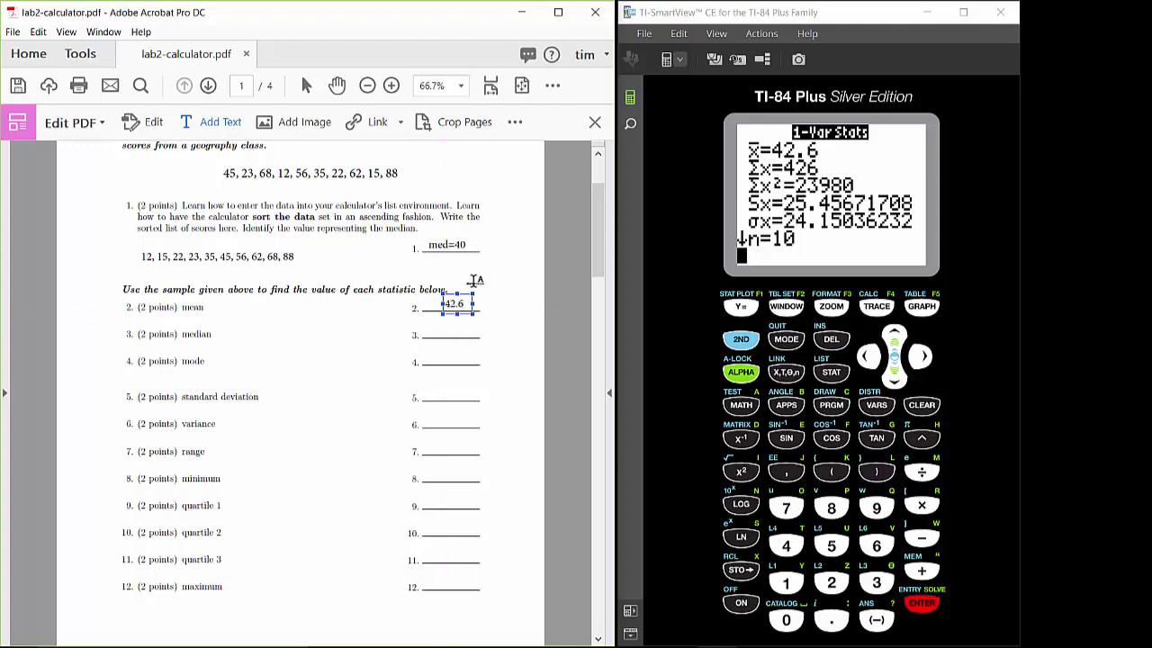
text(6)
click(443, 334)
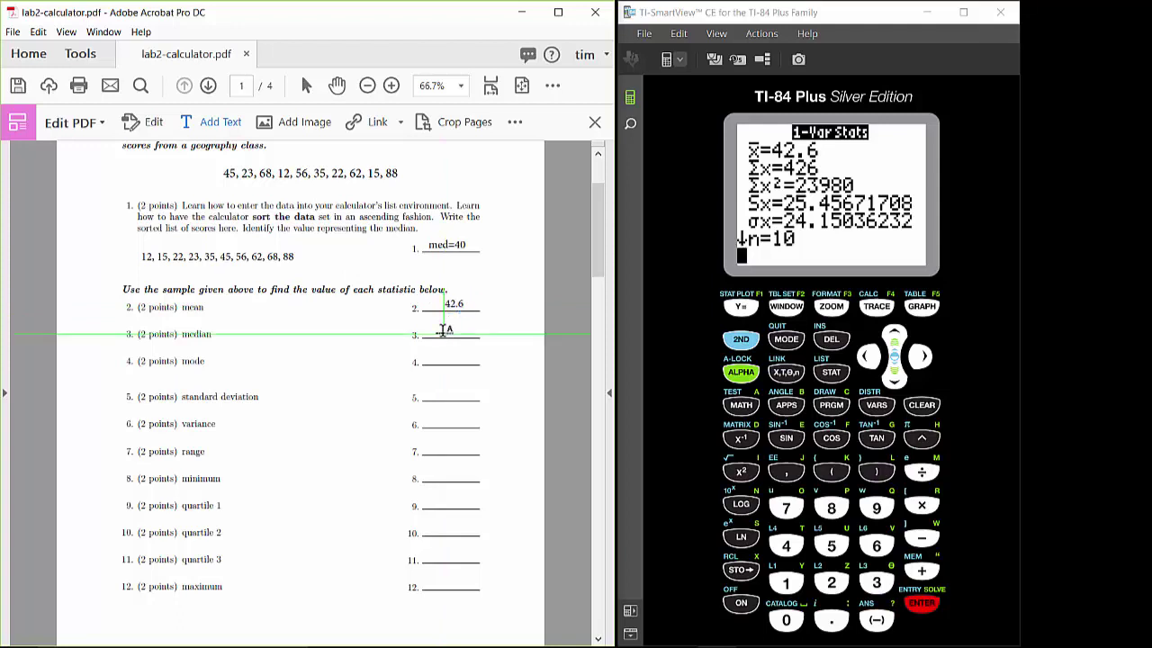
Step: Type 40 on blank 3, checking Med=40 in the 1-Var Stats output
click(444, 333)
text(40)
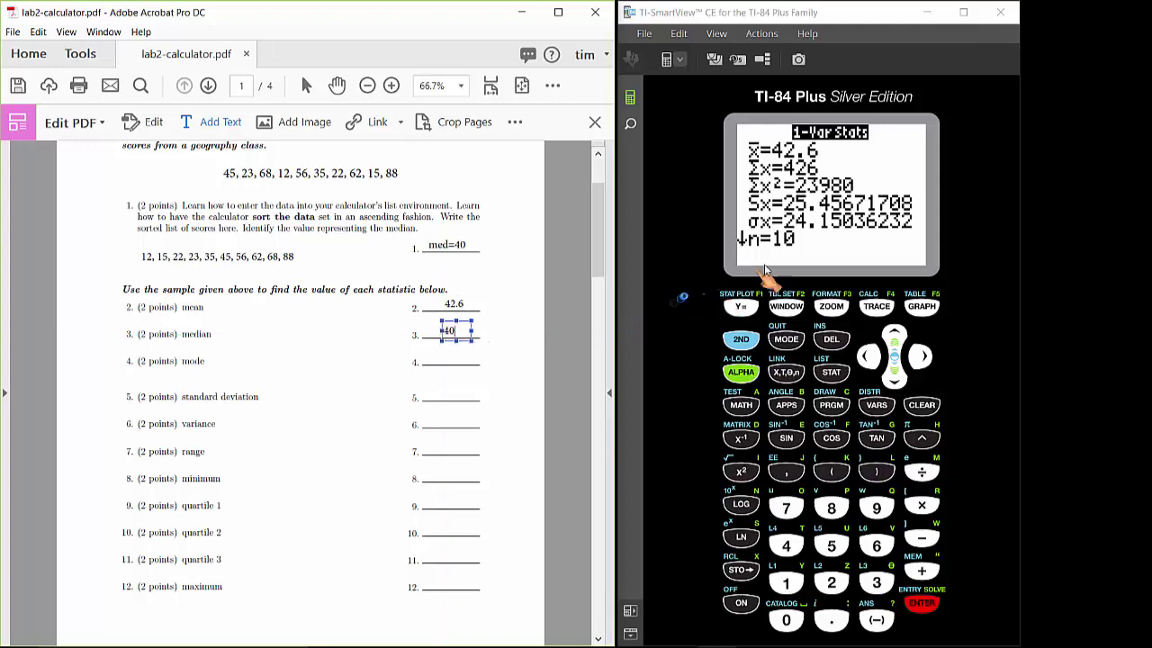
click(895, 379)
click(896, 380)
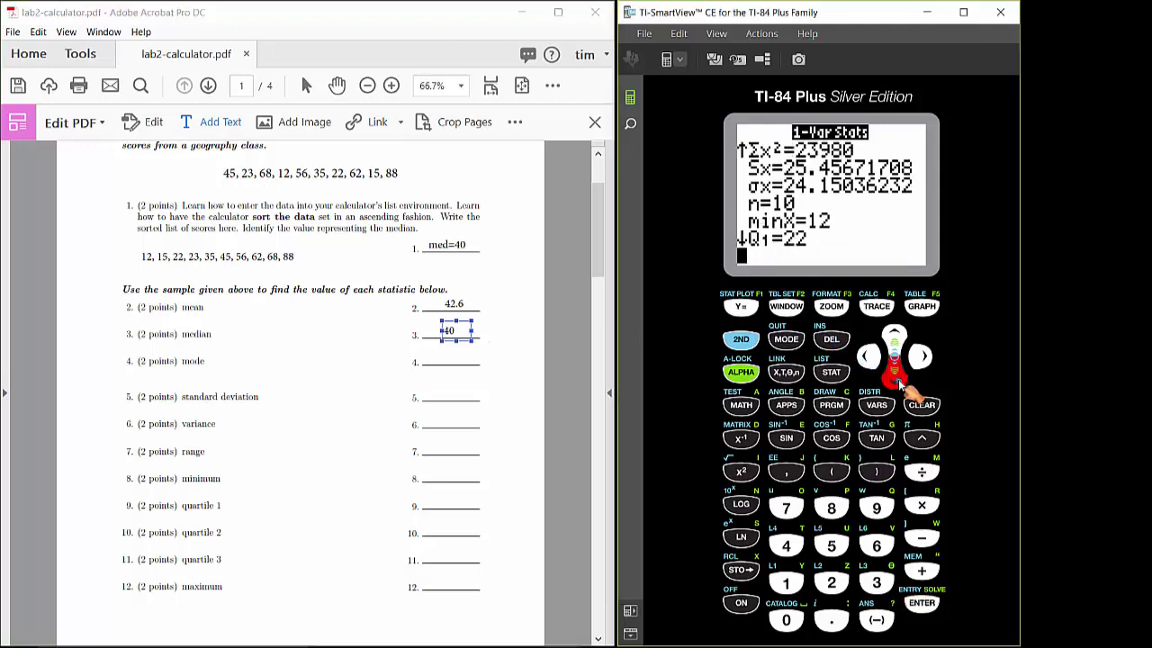
click(895, 380)
click(895, 380)
click(896, 380)
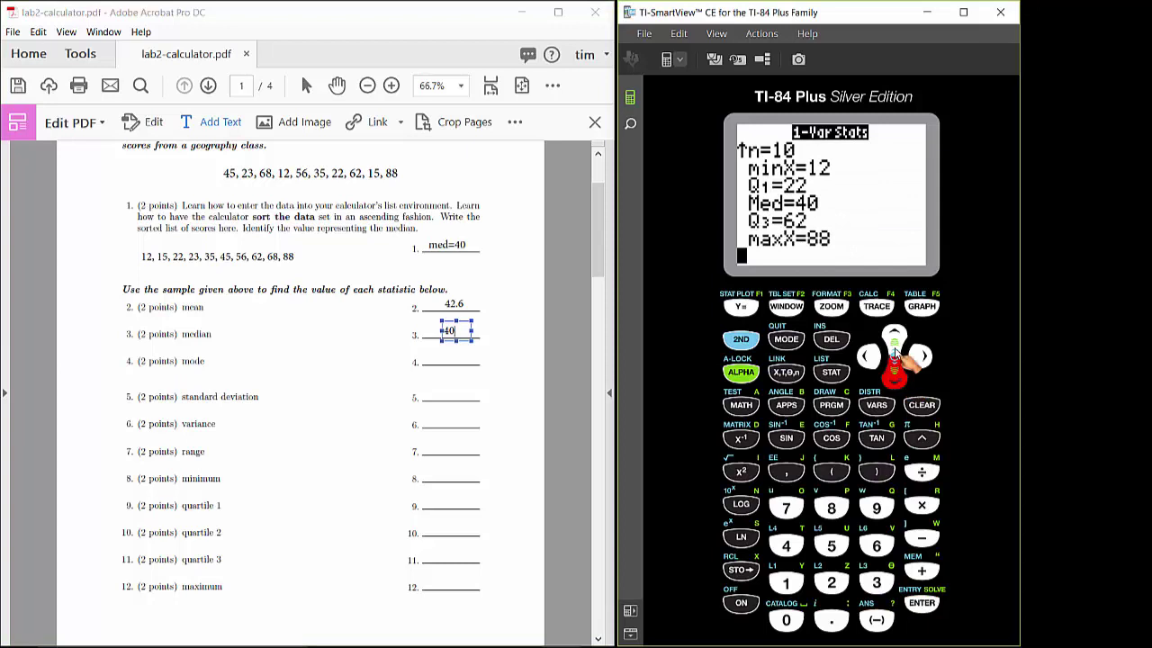
click(893, 336)
click(894, 336)
click(893, 336)
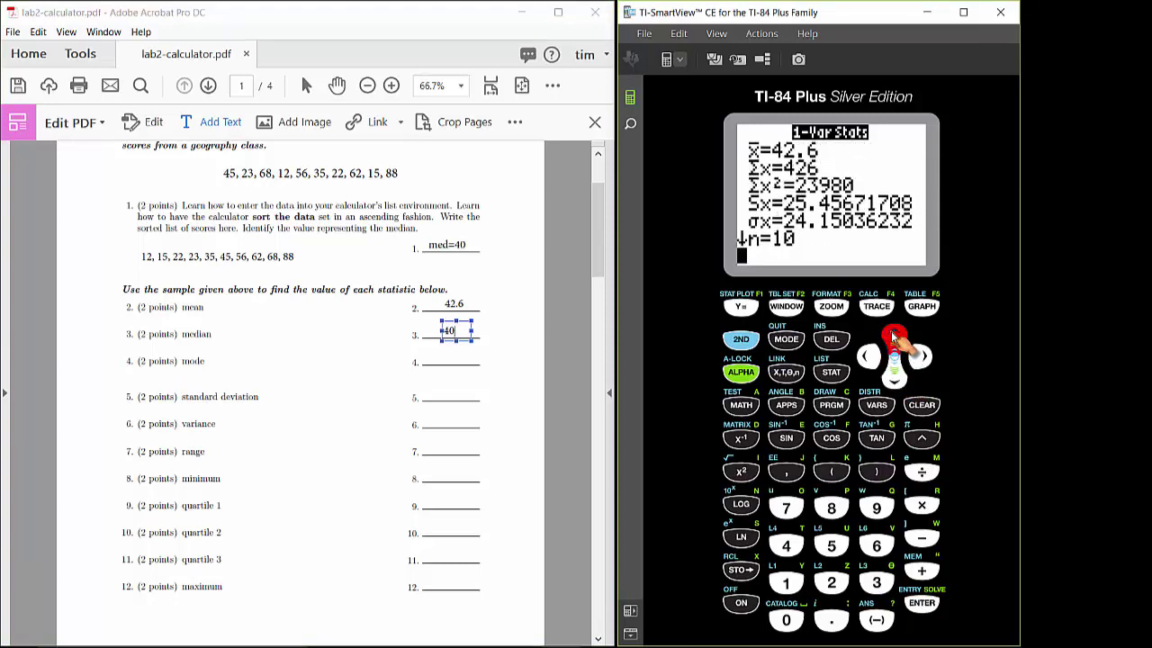
click(894, 380)
click(894, 379)
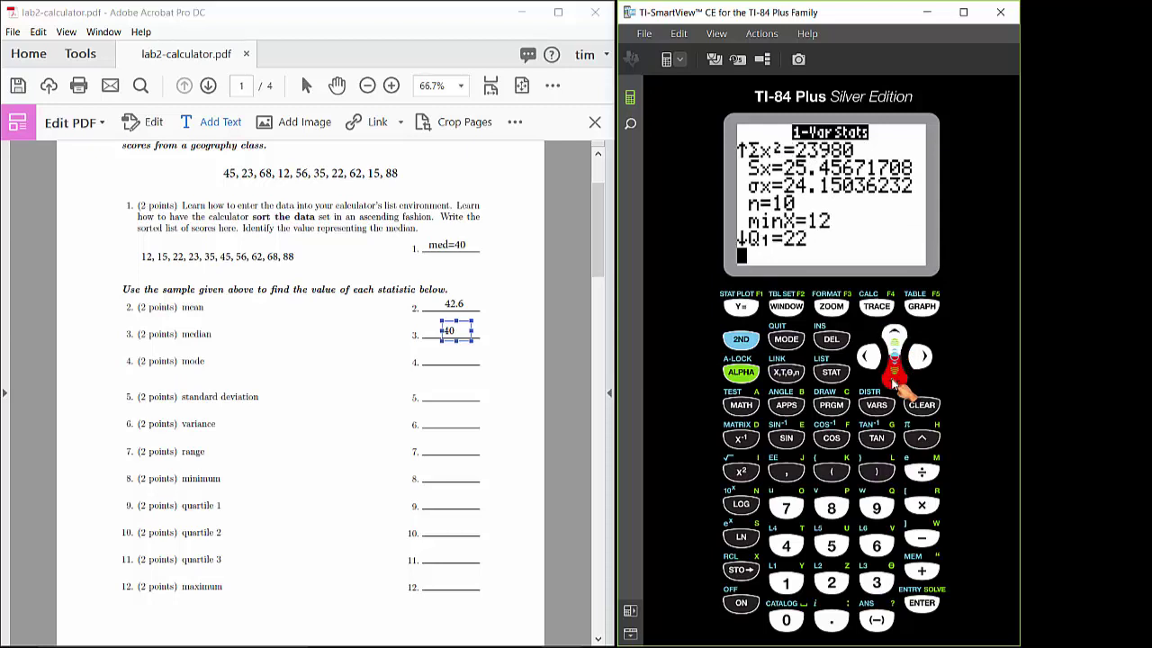
click(894, 380)
click(894, 379)
click(894, 380)
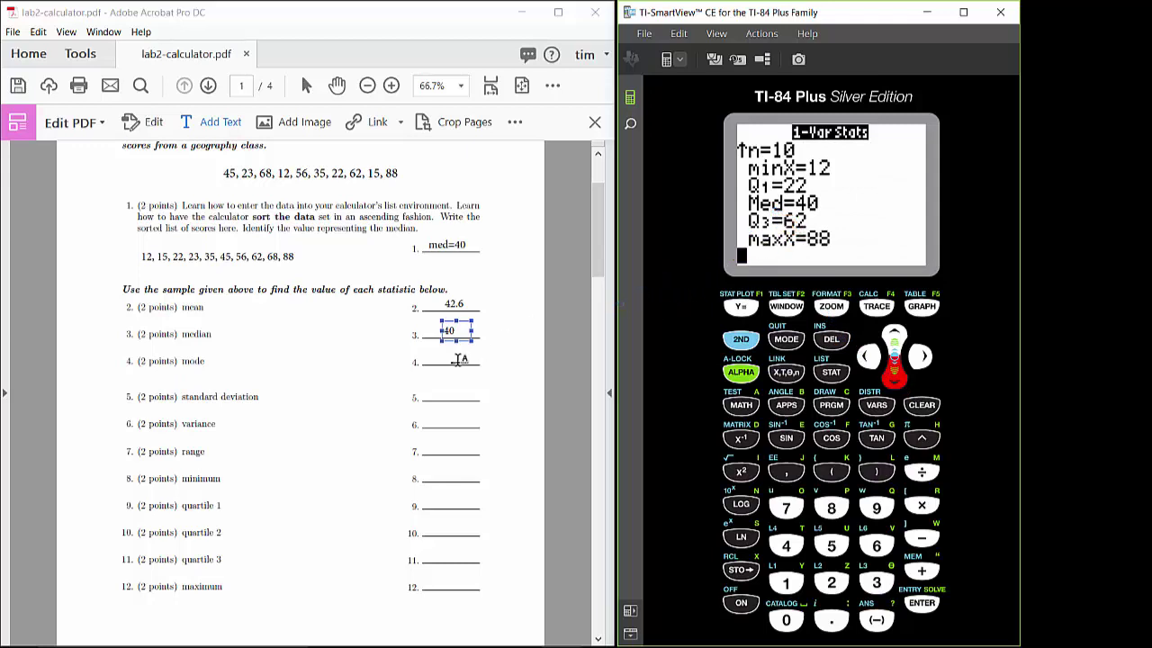
click(896, 334)
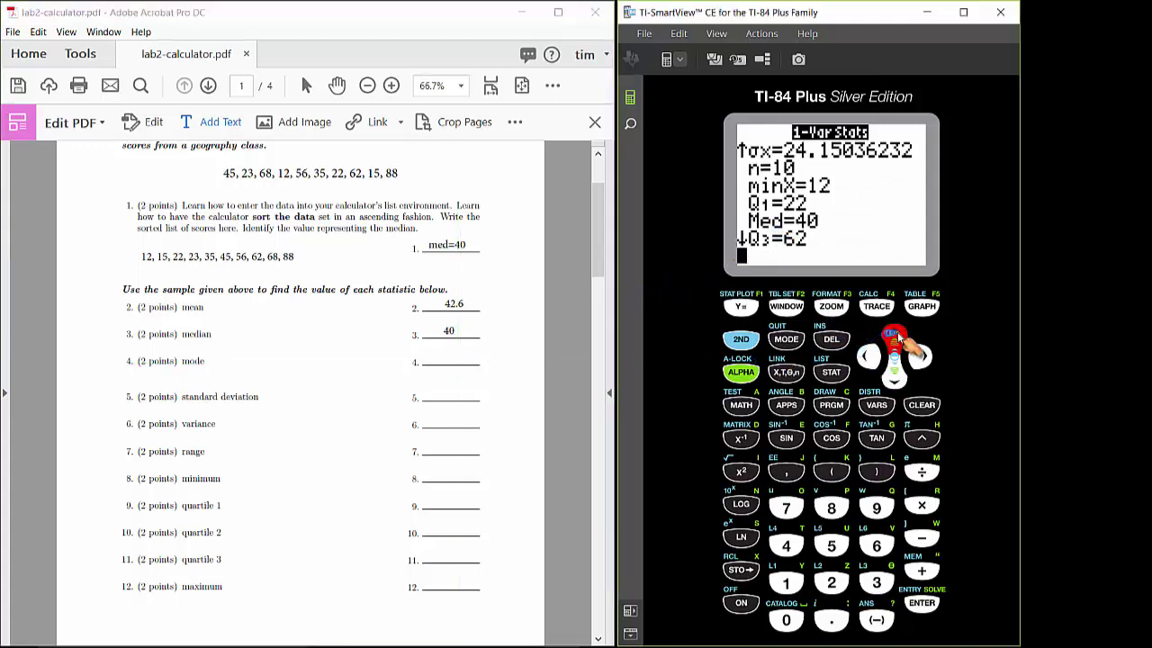
Step: Scroll through the 1-Var Stats results from the mean downward
click(895, 335)
click(895, 334)
click(896, 335)
click(895, 335)
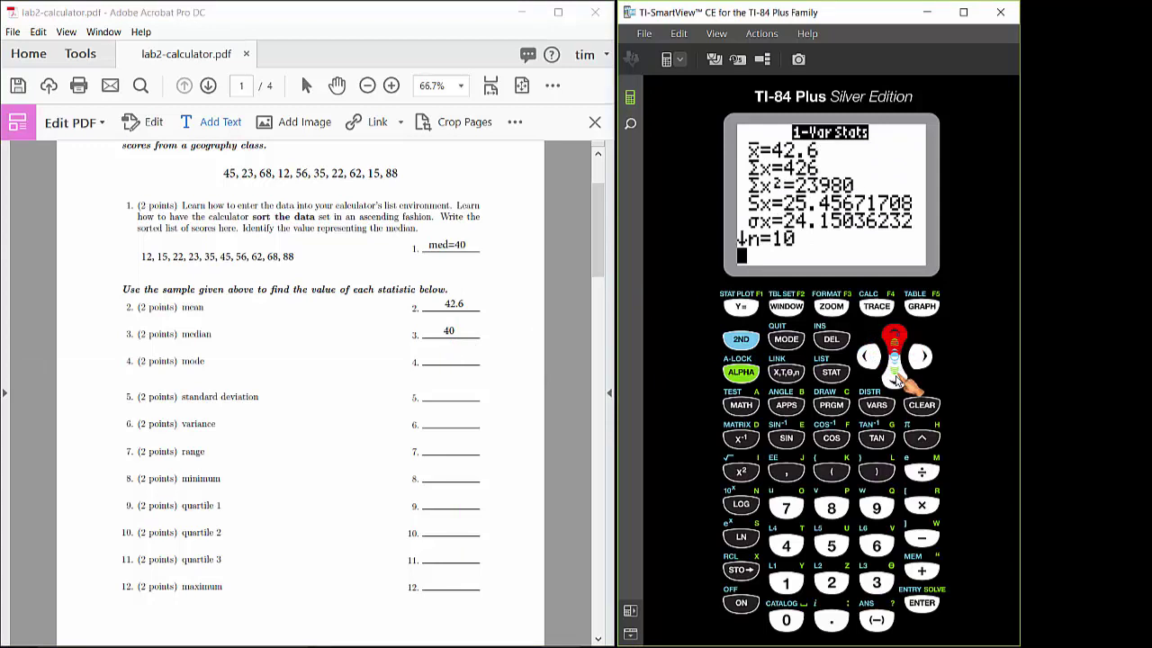
click(895, 377)
click(894, 376)
click(895, 376)
click(894, 376)
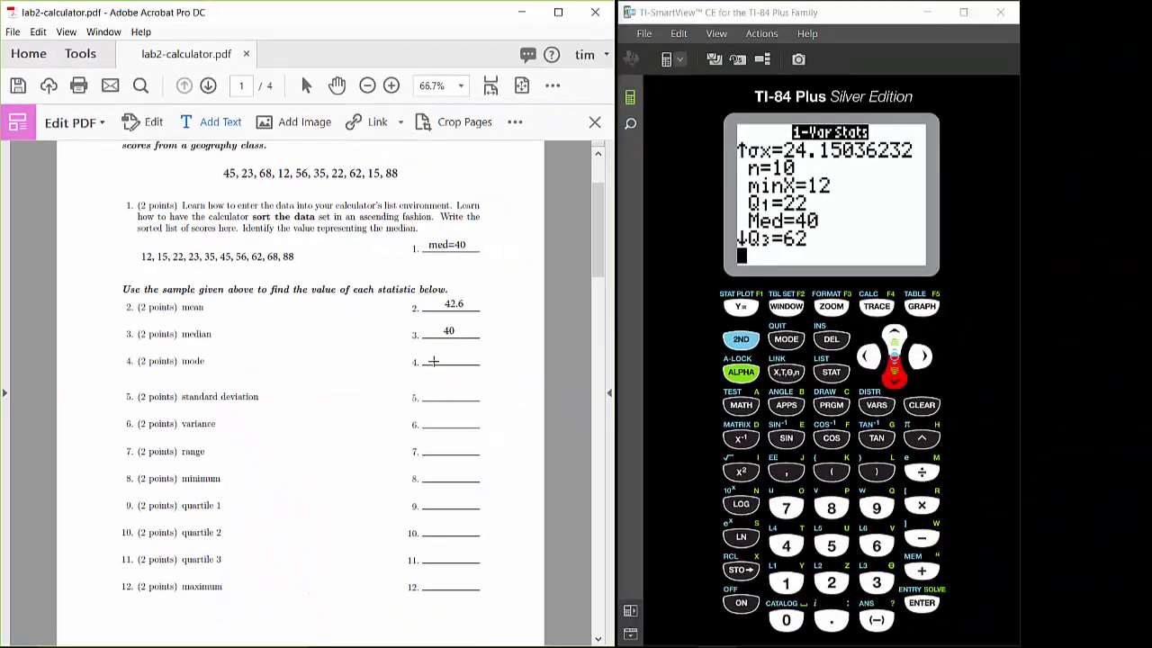
Step: Write 'no mode' on answer line 4 of the lab sheet
click(433, 360)
text(no mode)
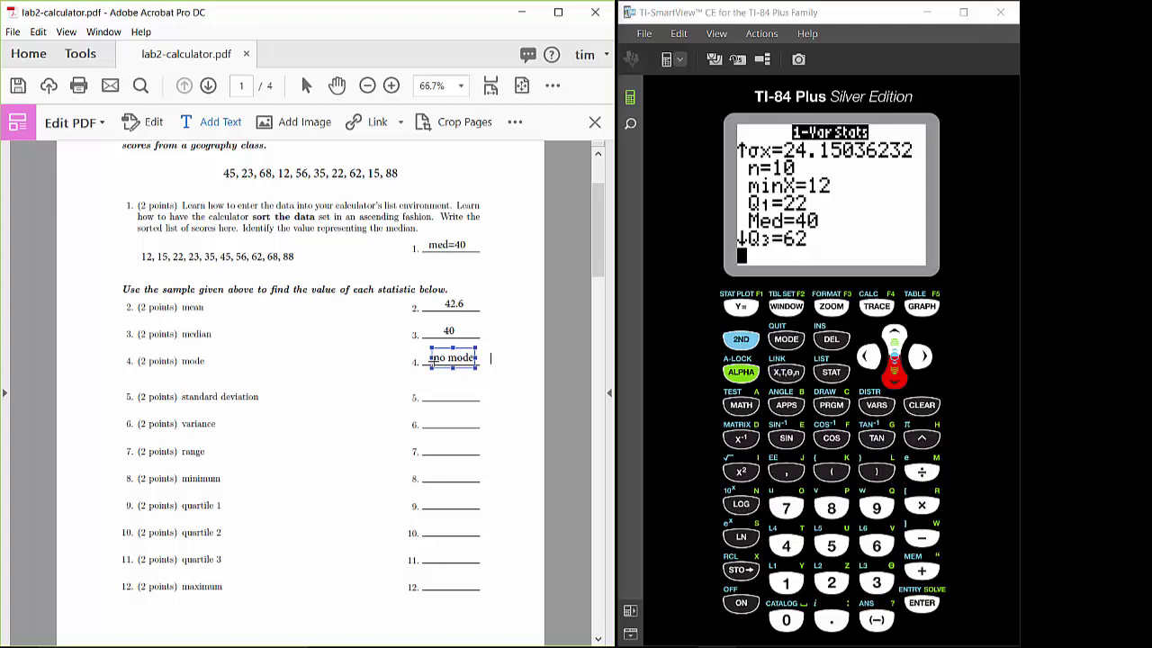
click(447, 394)
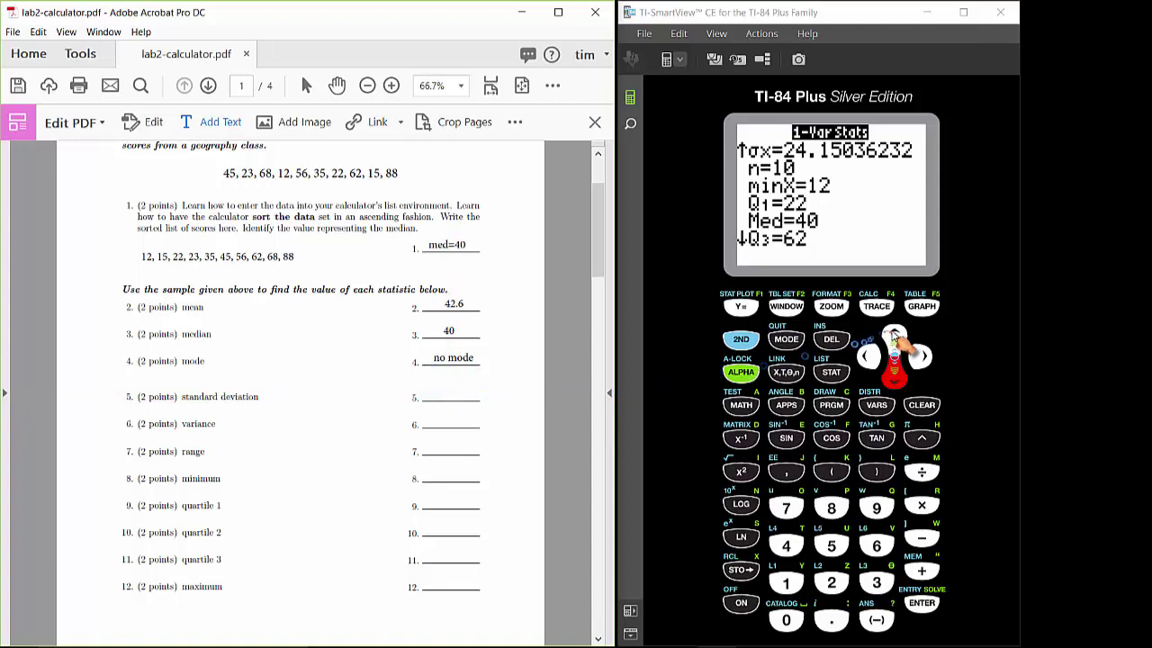
click(893, 335)
click(893, 335)
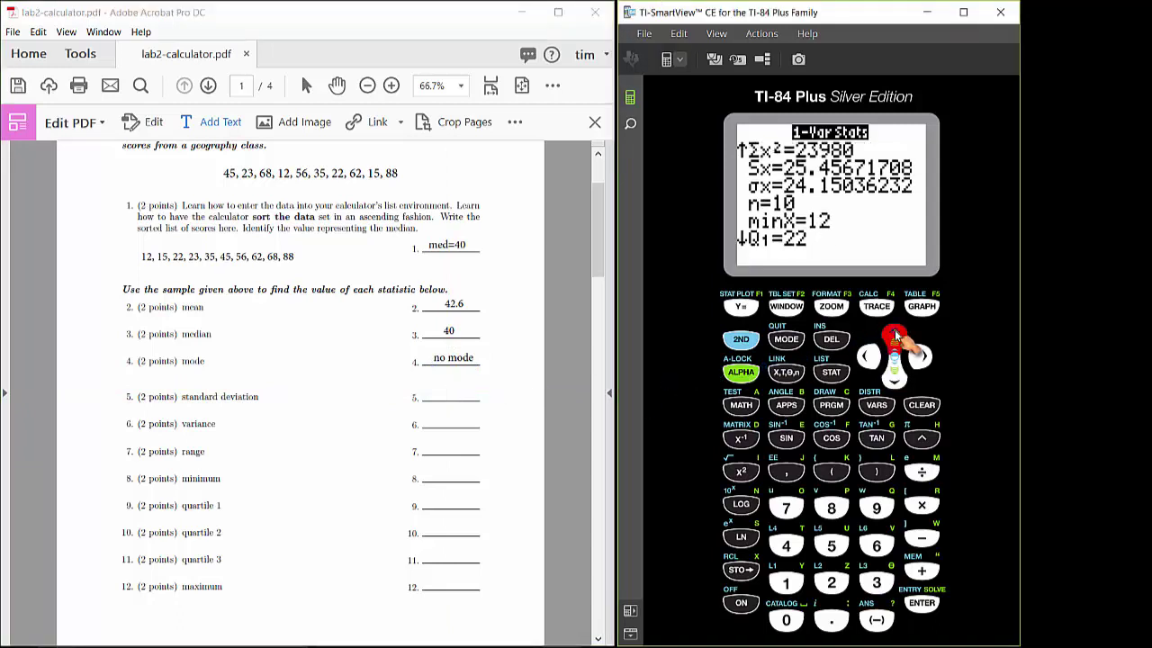
click(892, 335)
click(893, 335)
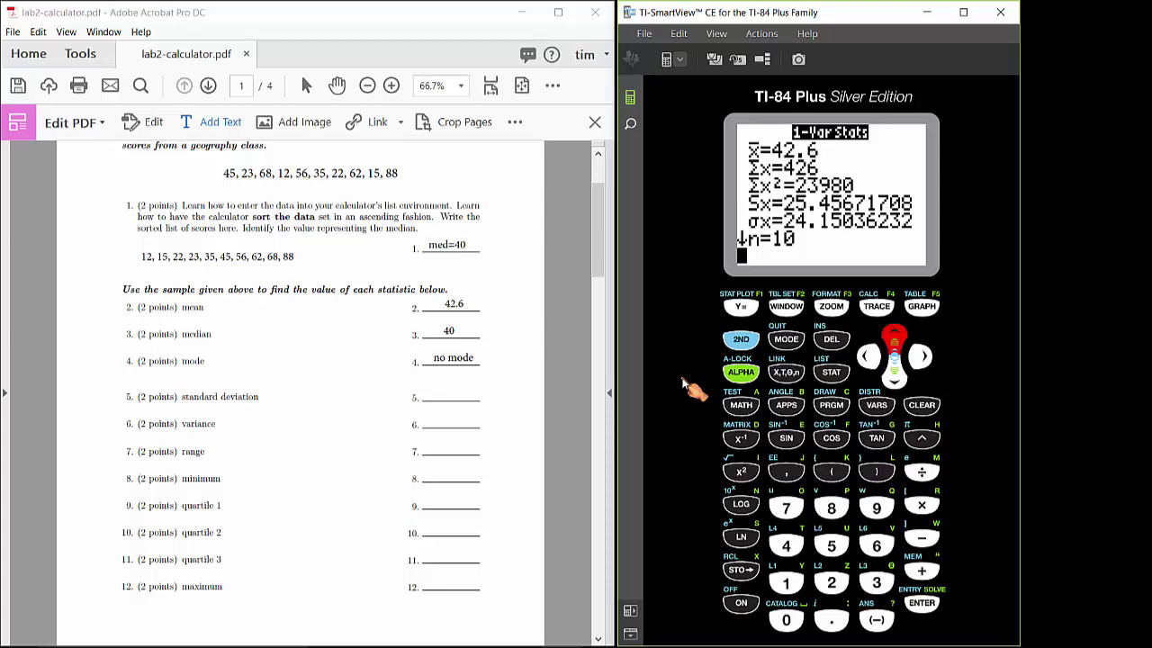
Step: Clear the home screen of the stray 25 entry and reopen the STAT EDIT menu
key(Escape)
text(25)
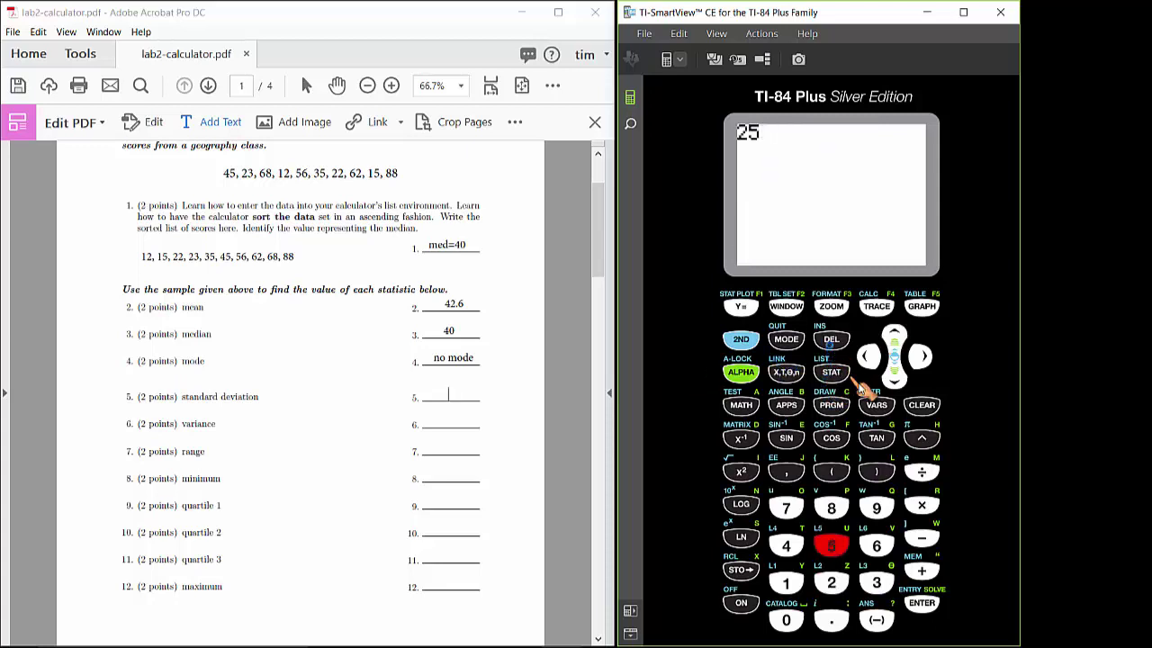
click(924, 406)
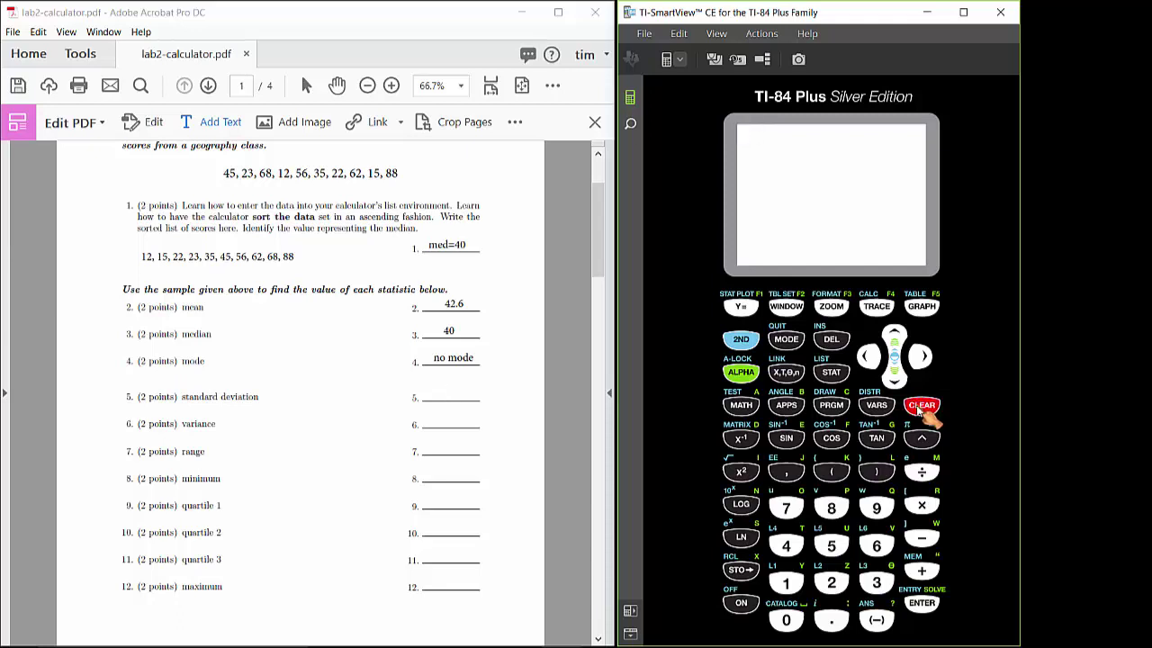
click(831, 374)
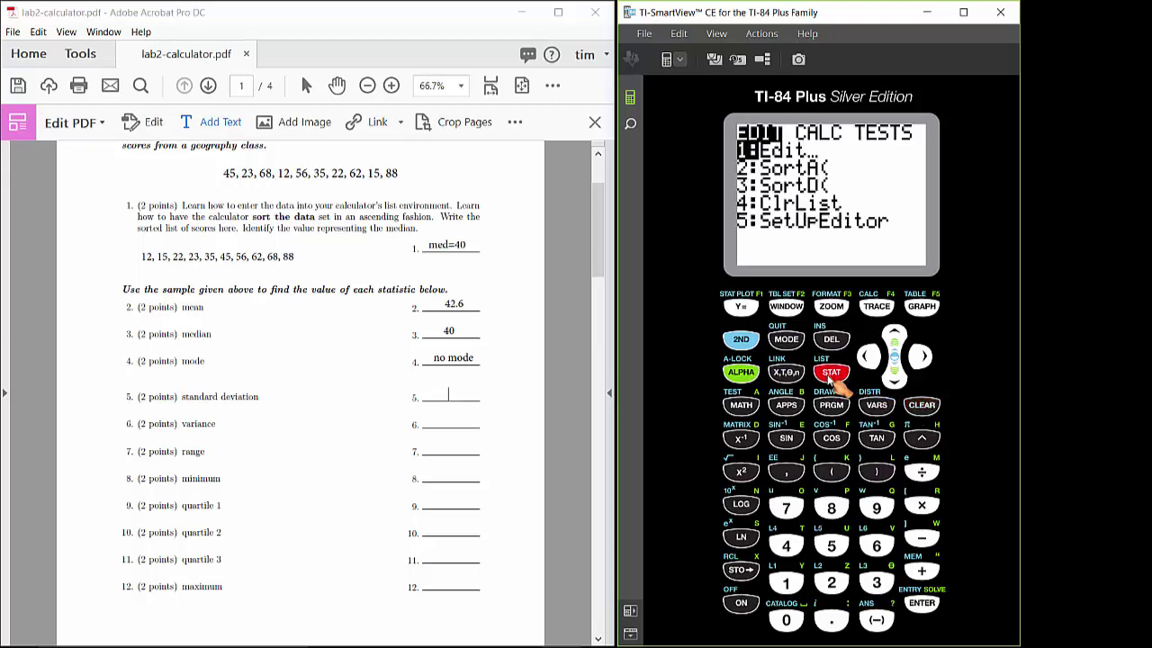
Step: Rerun 1-Var Stats on L1 (Sx=25.45671708, σx=24.15036232, minX=12), then add a text box on PDF line 5
click(920, 358)
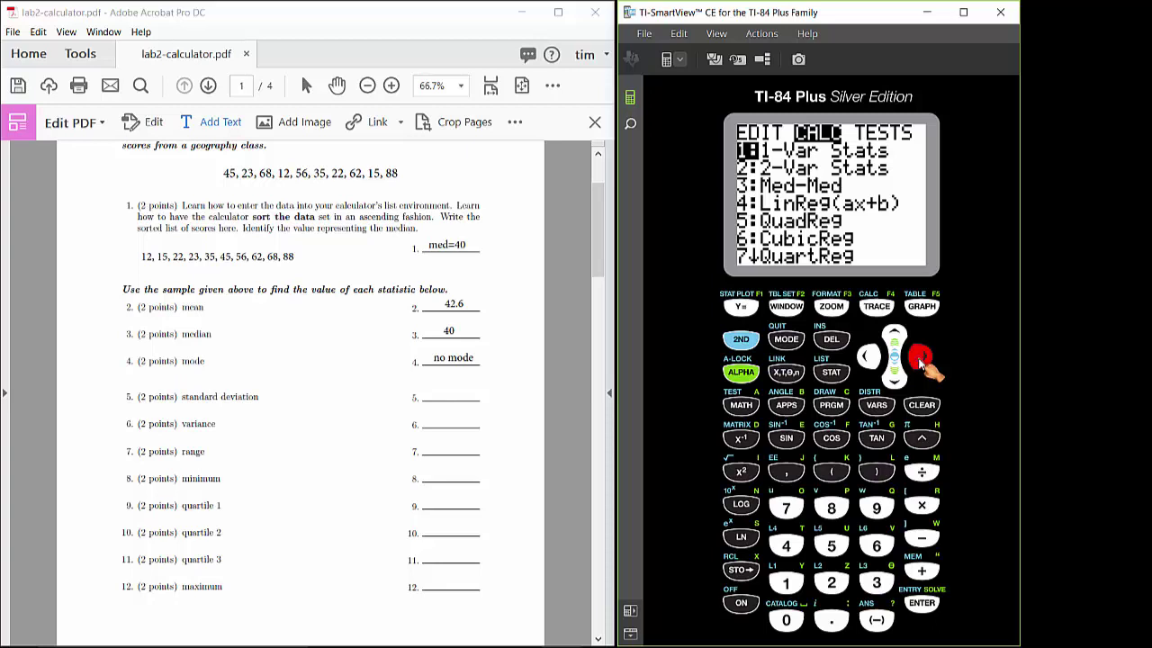
click(922, 604)
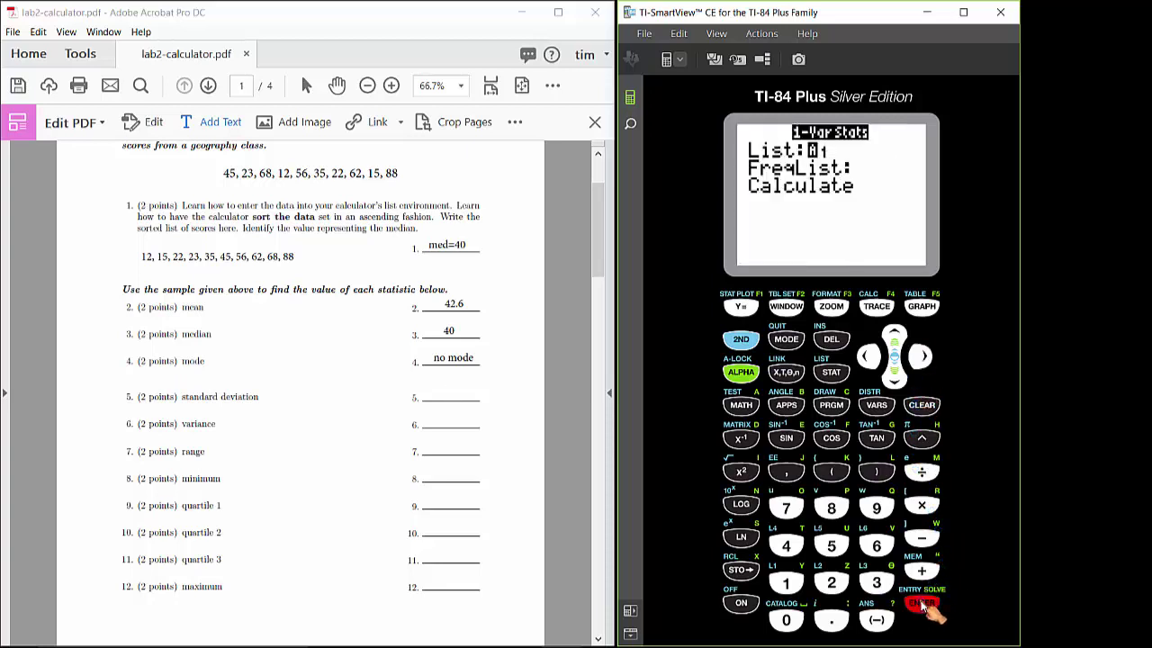
click(892, 378)
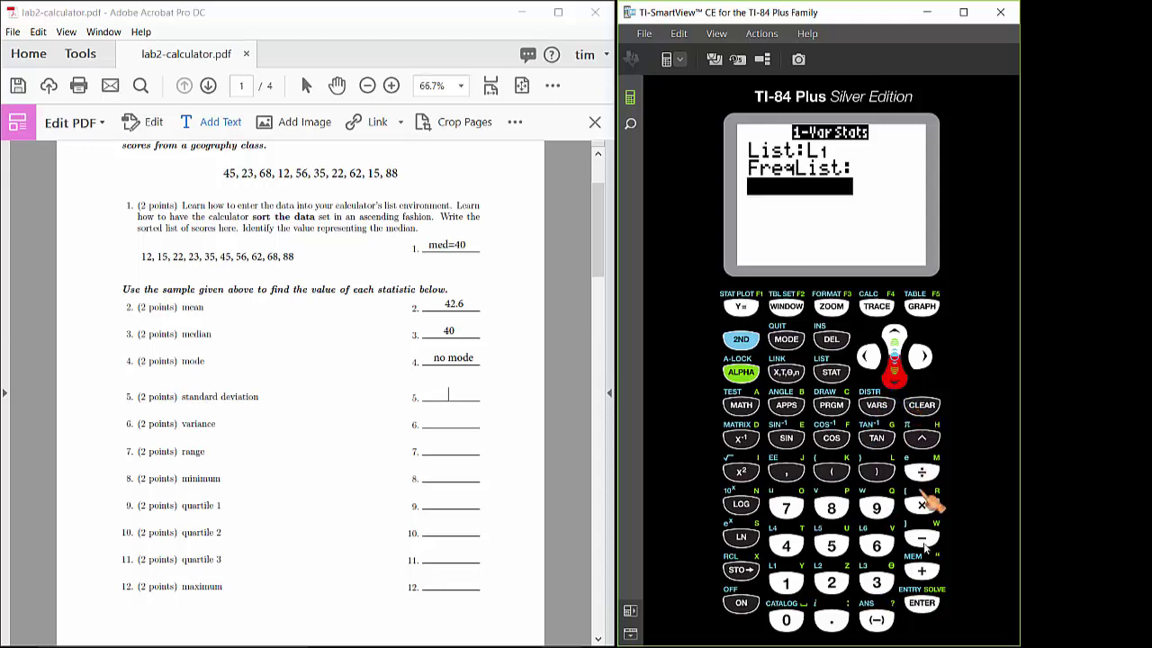
click(922, 604)
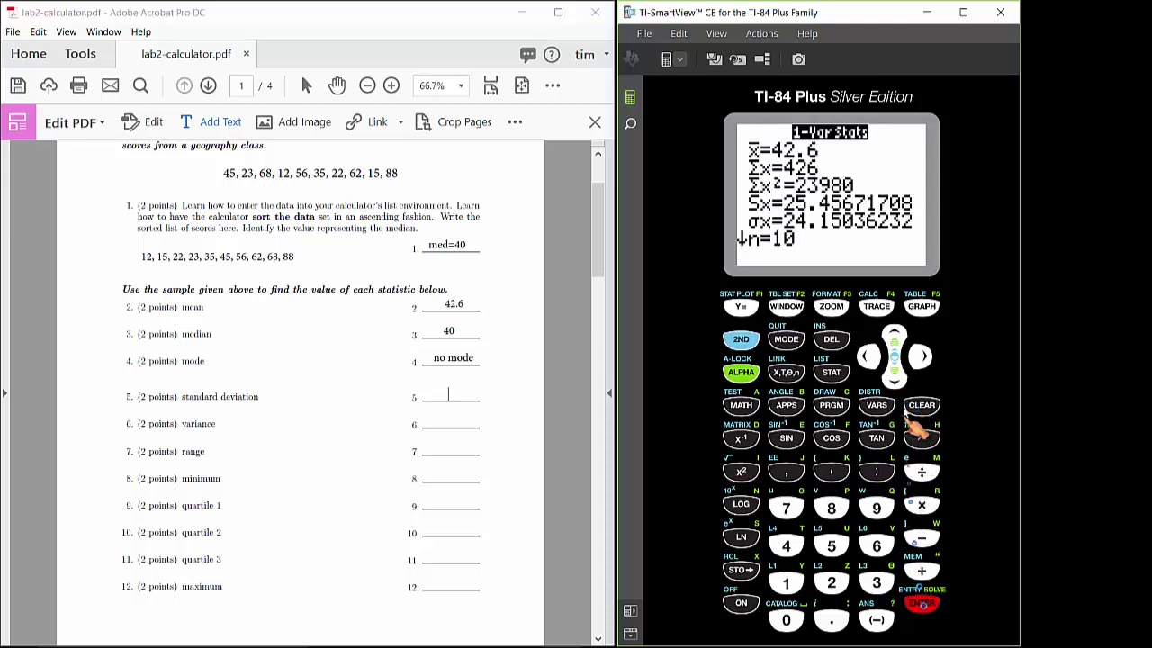
click(895, 380)
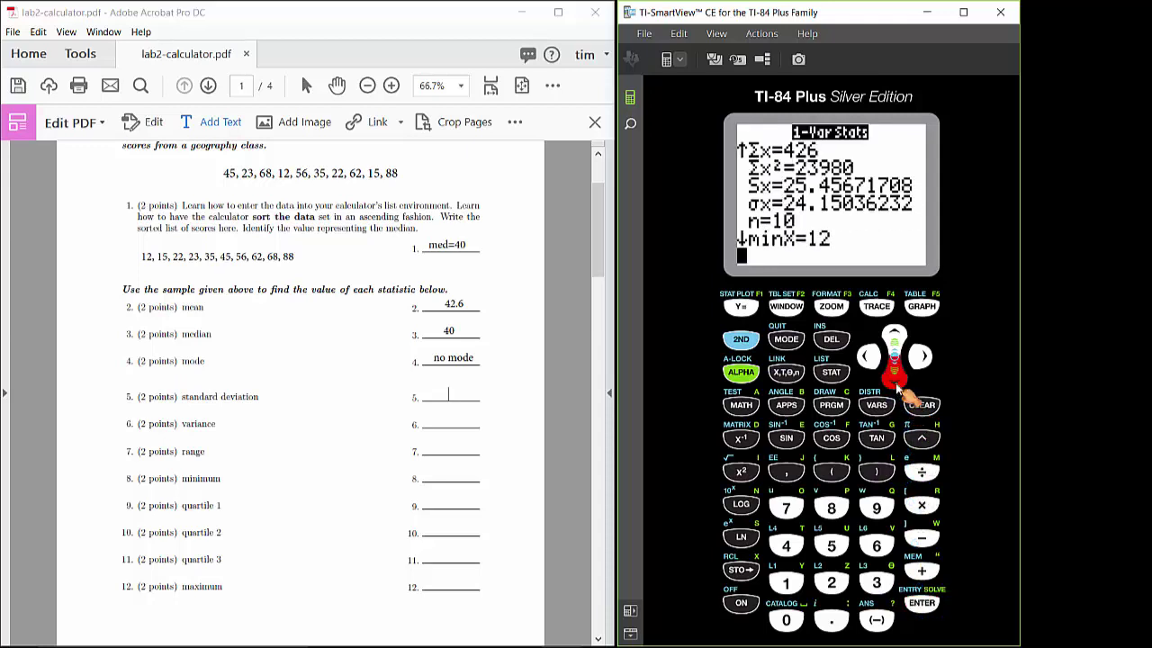
click(450, 394)
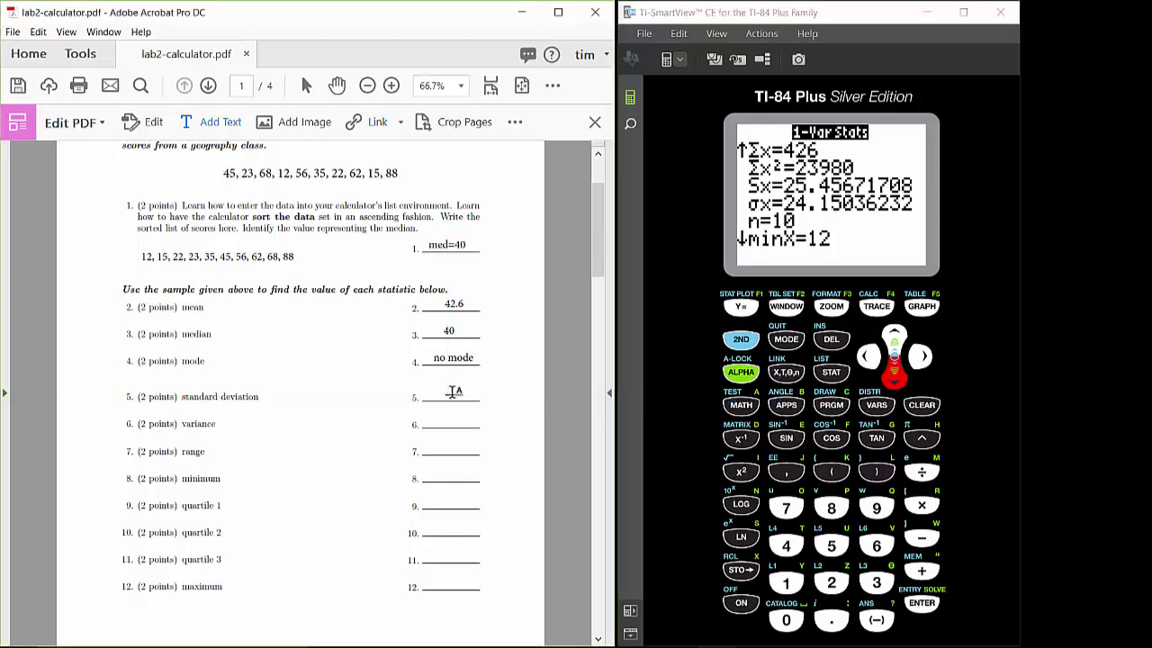
click(450, 394)
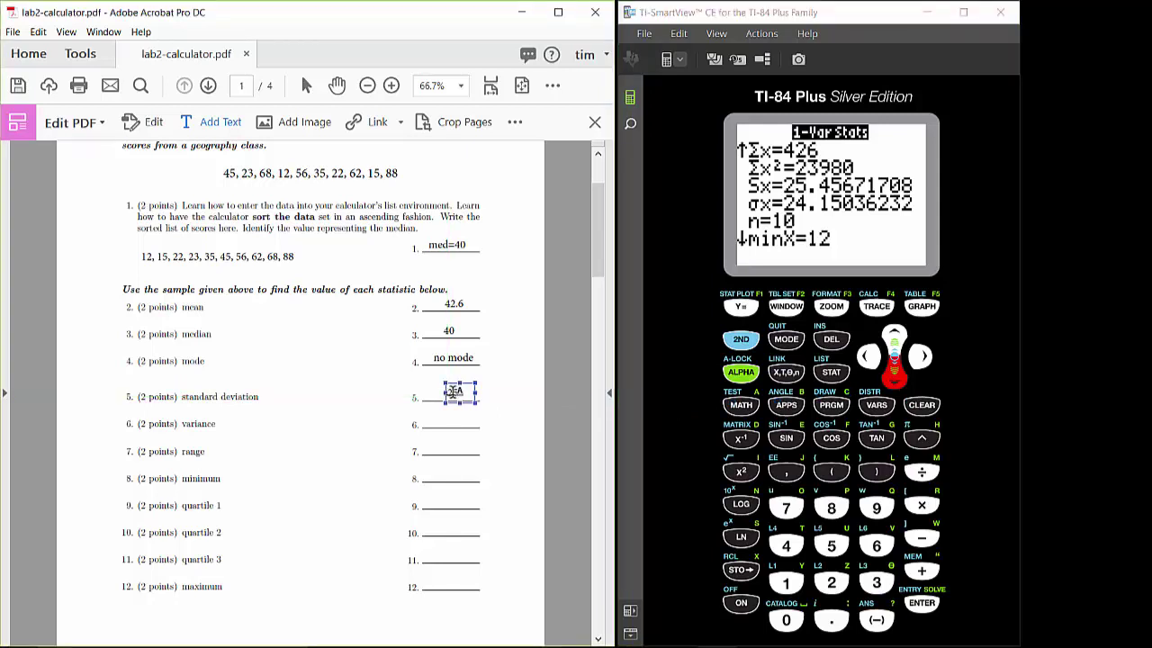